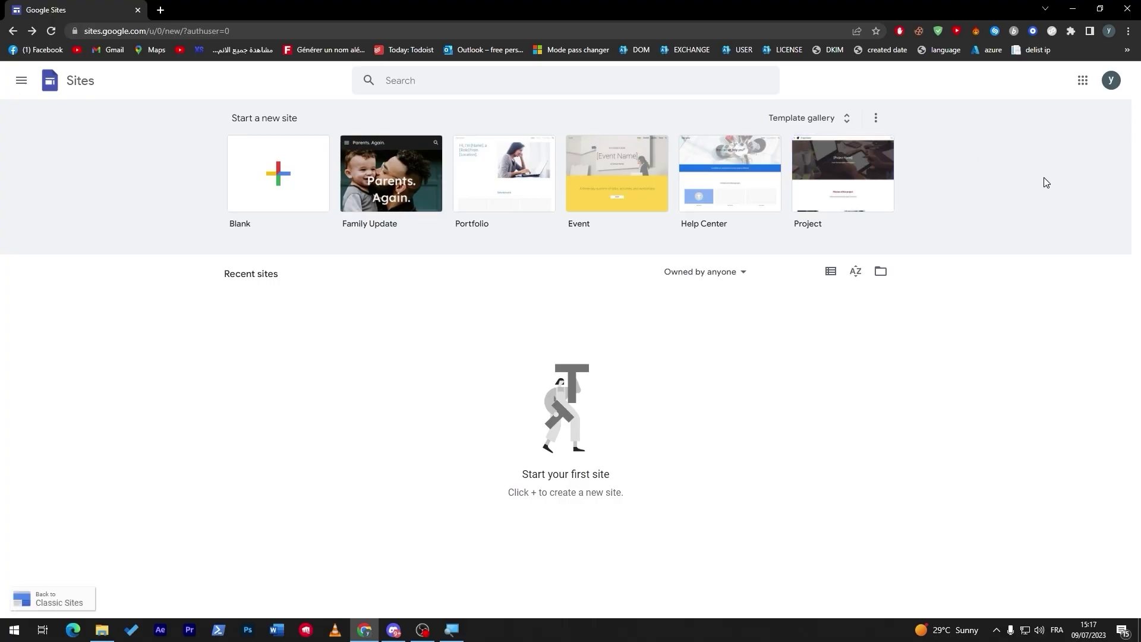
# Pick the Restaurant template from the Small business section of the template gallery
pyautogui.click(843, 117)
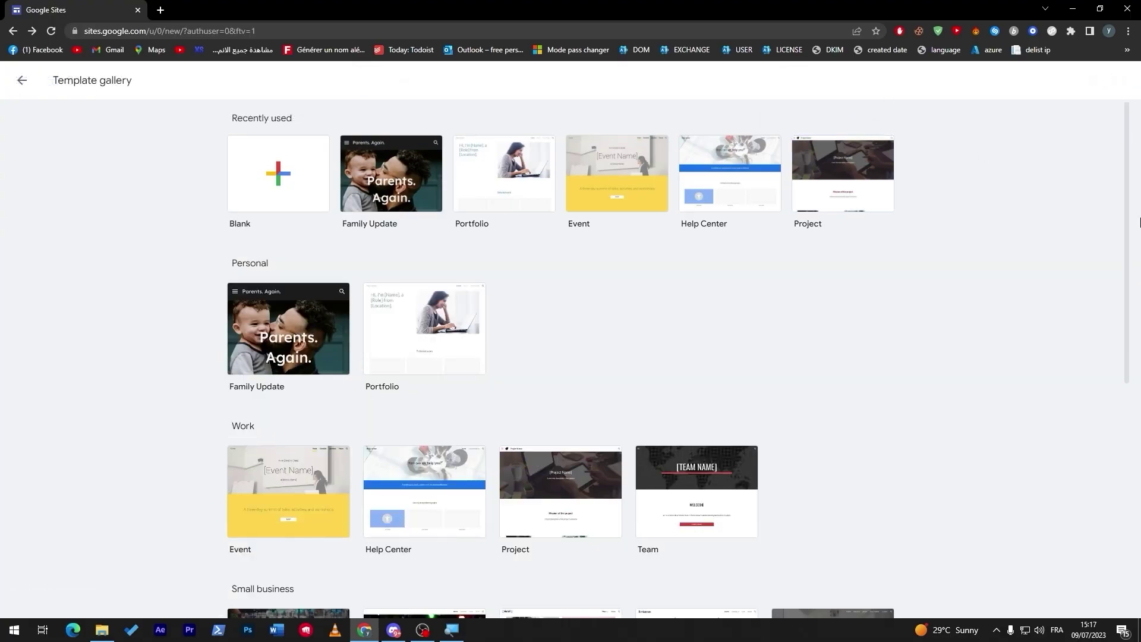
pyautogui.scroll(-5, 1113, 291)
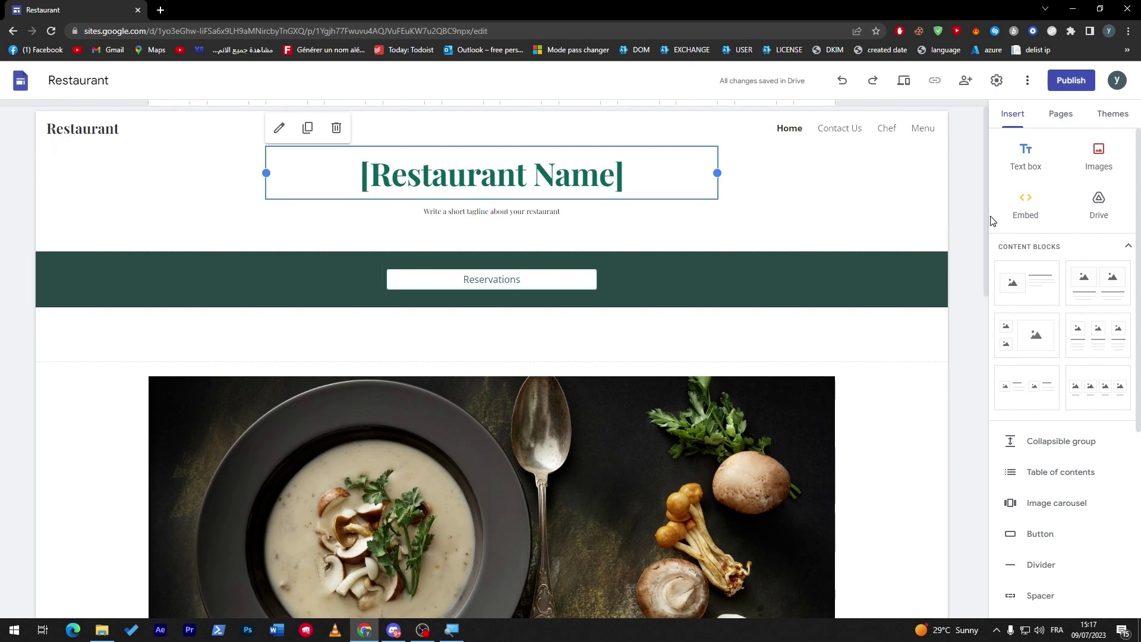
pyautogui.moveTo(988, 222); pyautogui.dragTo(951, 165)
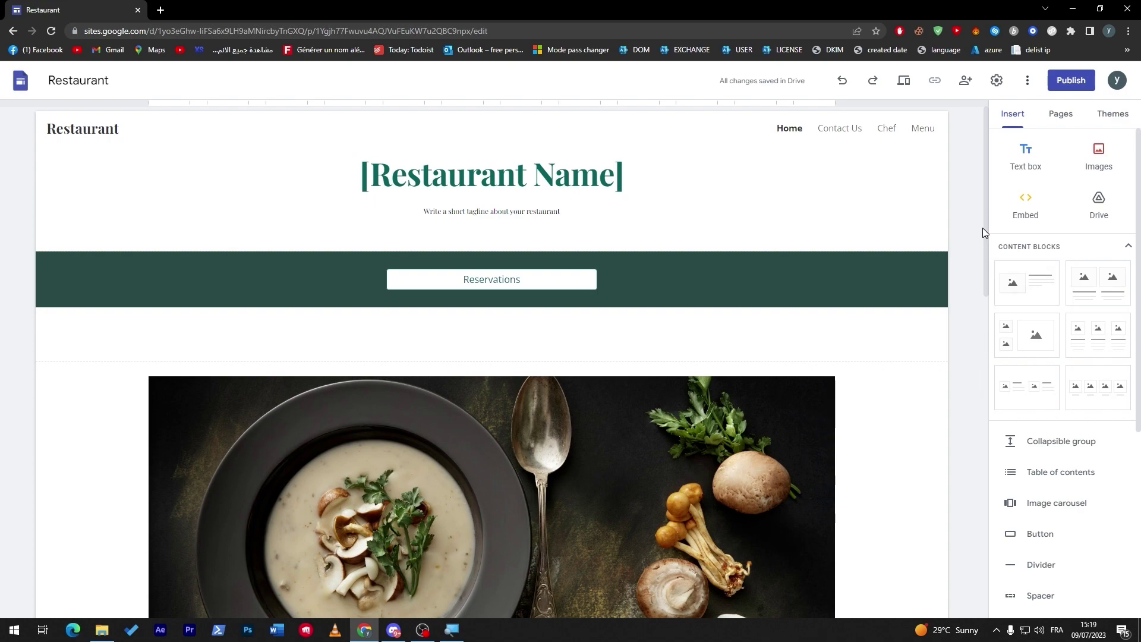
pyautogui.moveTo(983, 227); pyautogui.dragTo(963, 466)
pyautogui.click(489, 290)
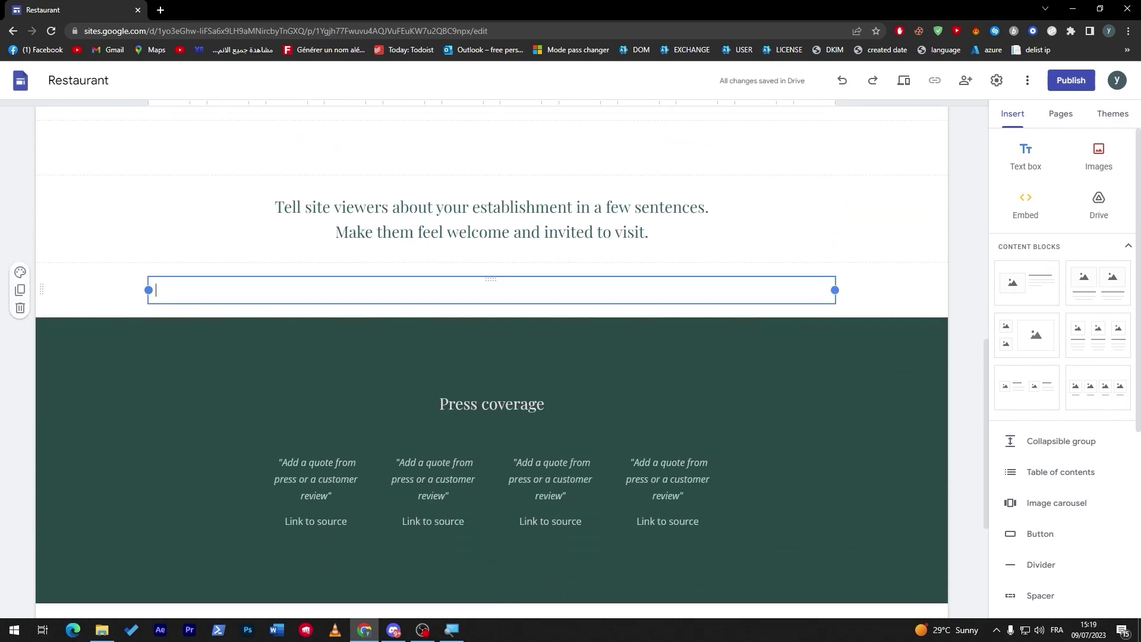
pyautogui.click(965, 309)
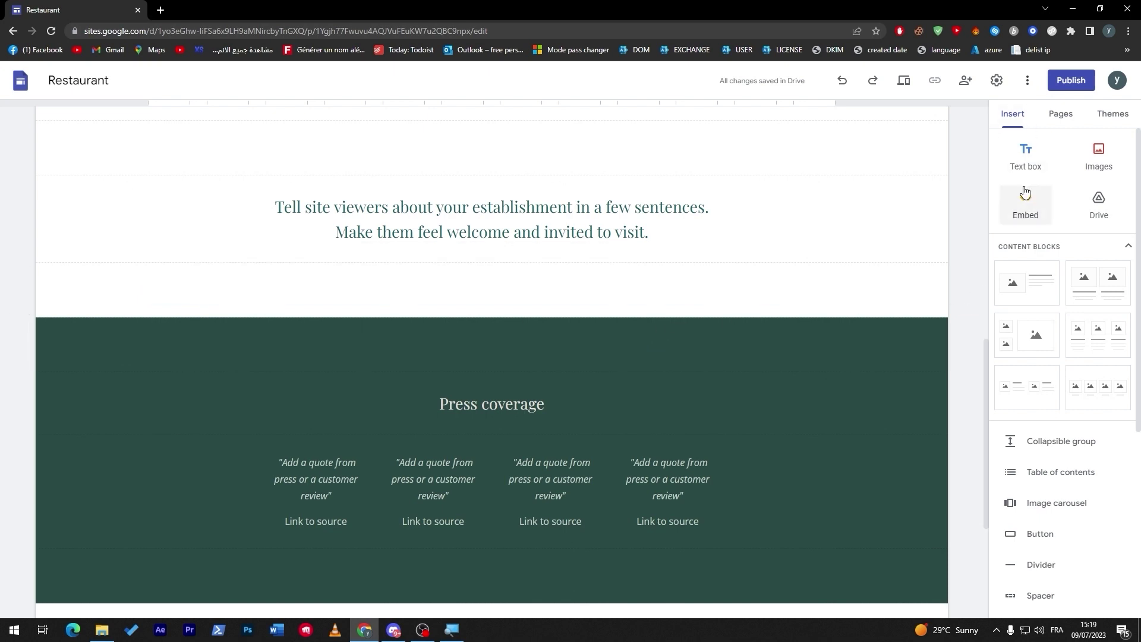
pyautogui.click(1025, 197)
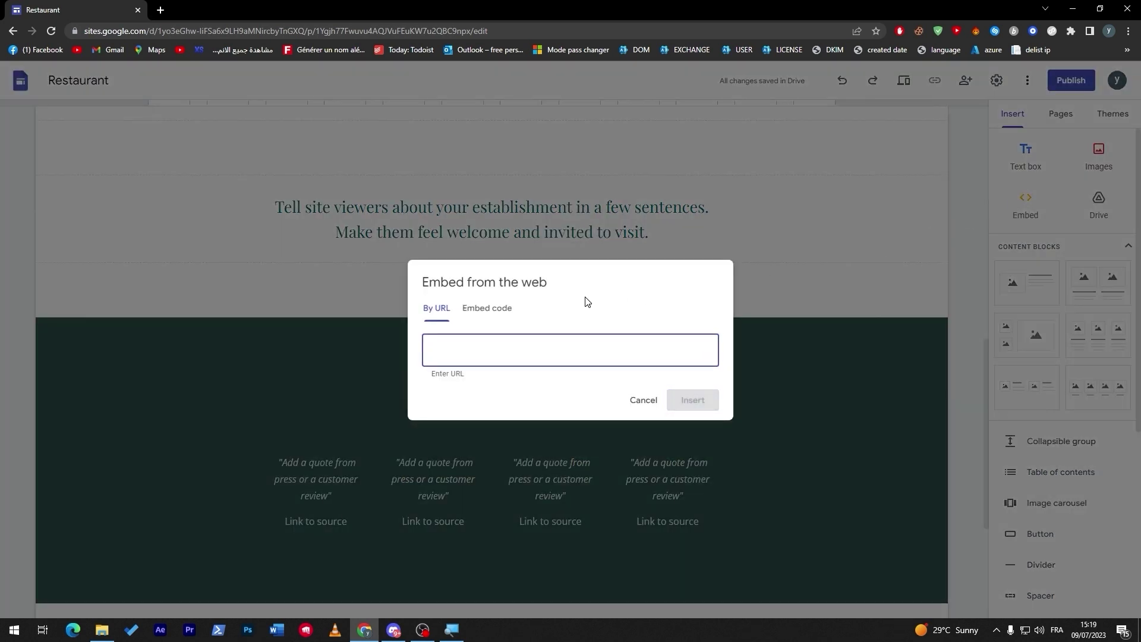
pyautogui.click(497, 313)
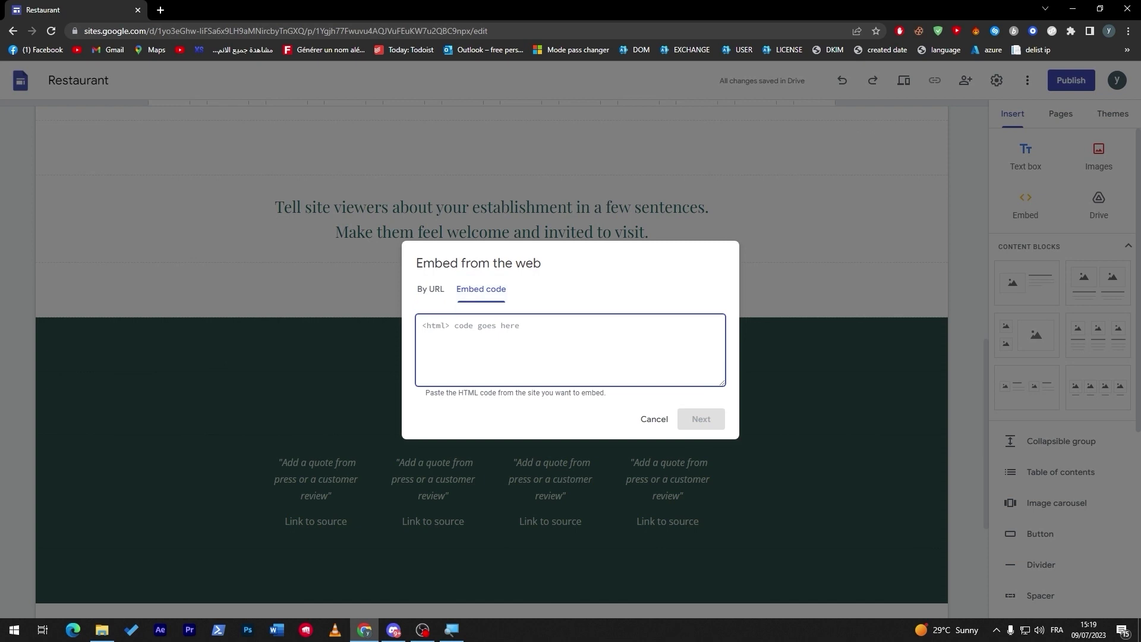
pyautogui.click(650, 420)
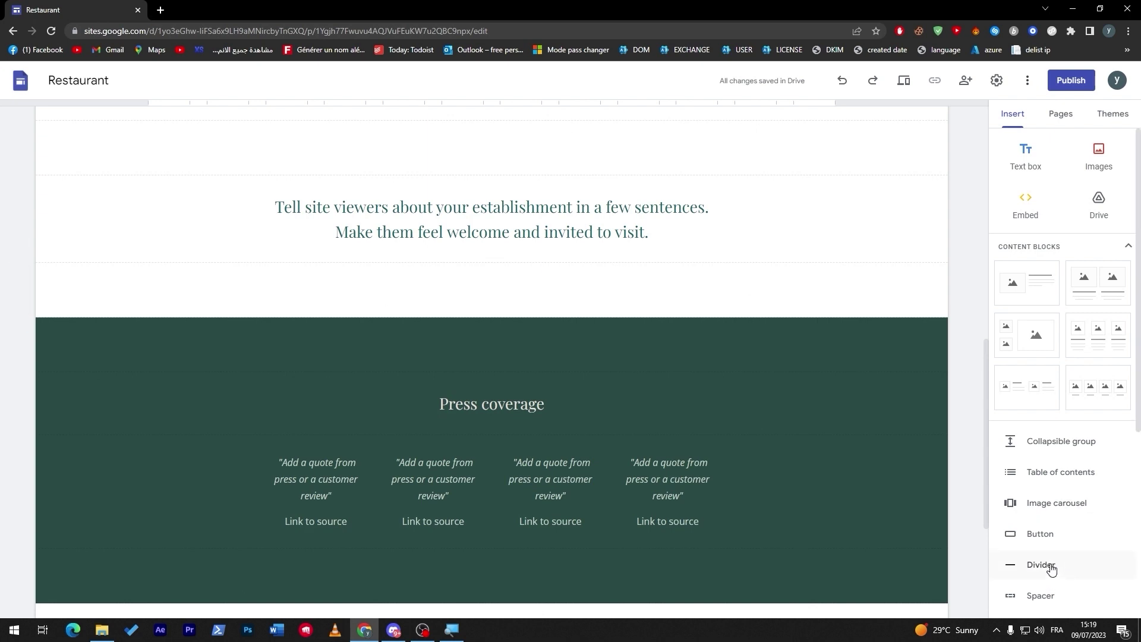
pyautogui.click(1033, 532)
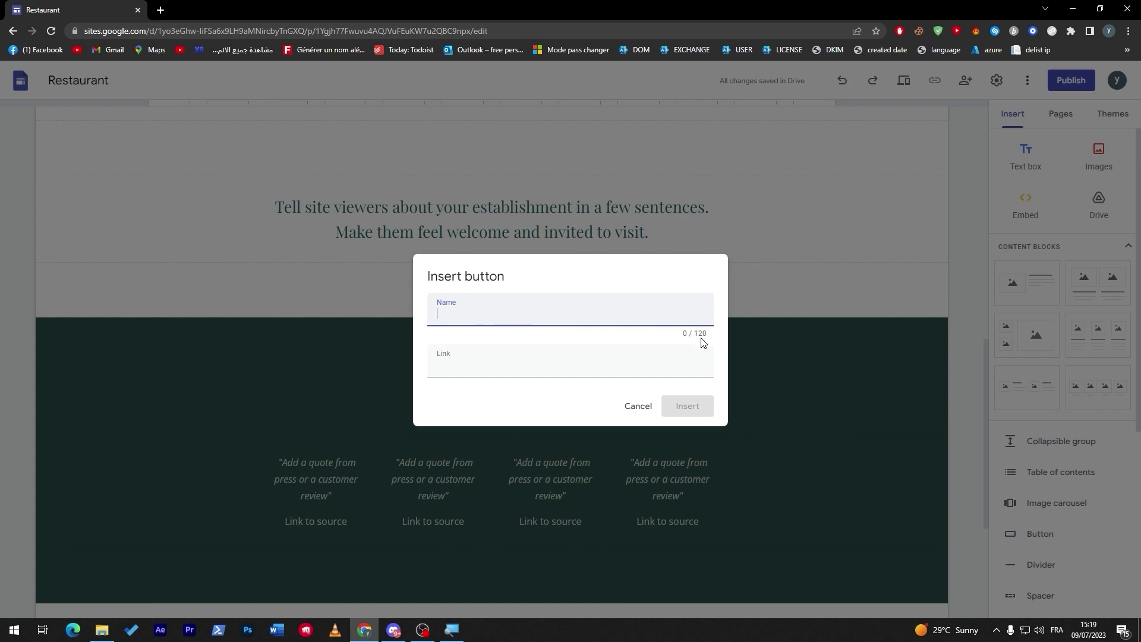
pyautogui.click(637, 407)
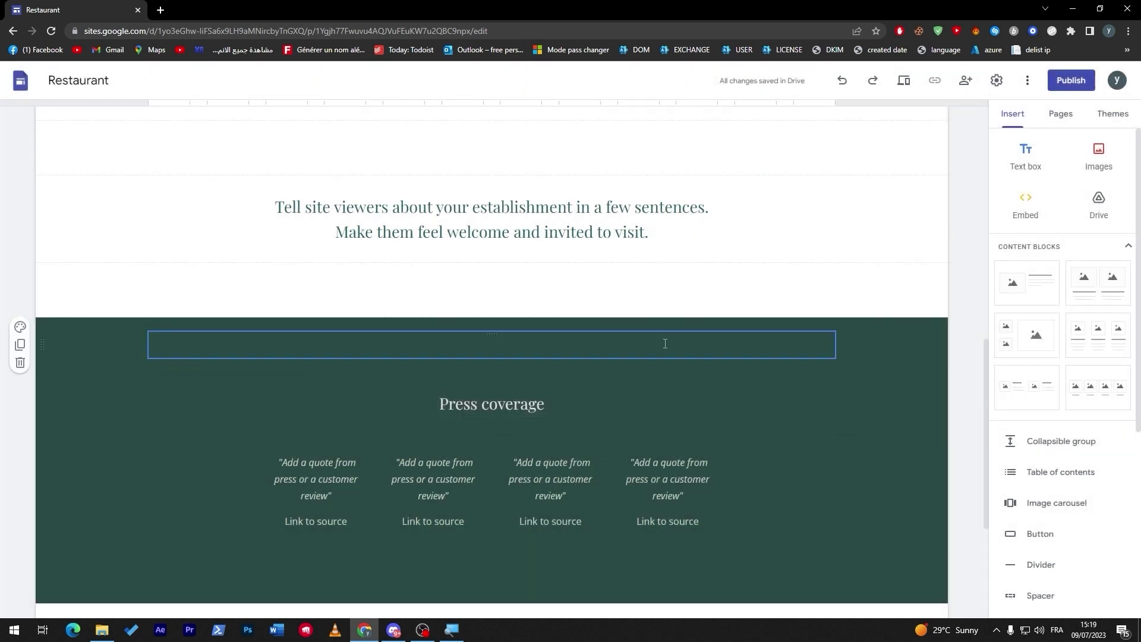
pyautogui.moveTo(630, 332); pyautogui.dragTo(532, 300)
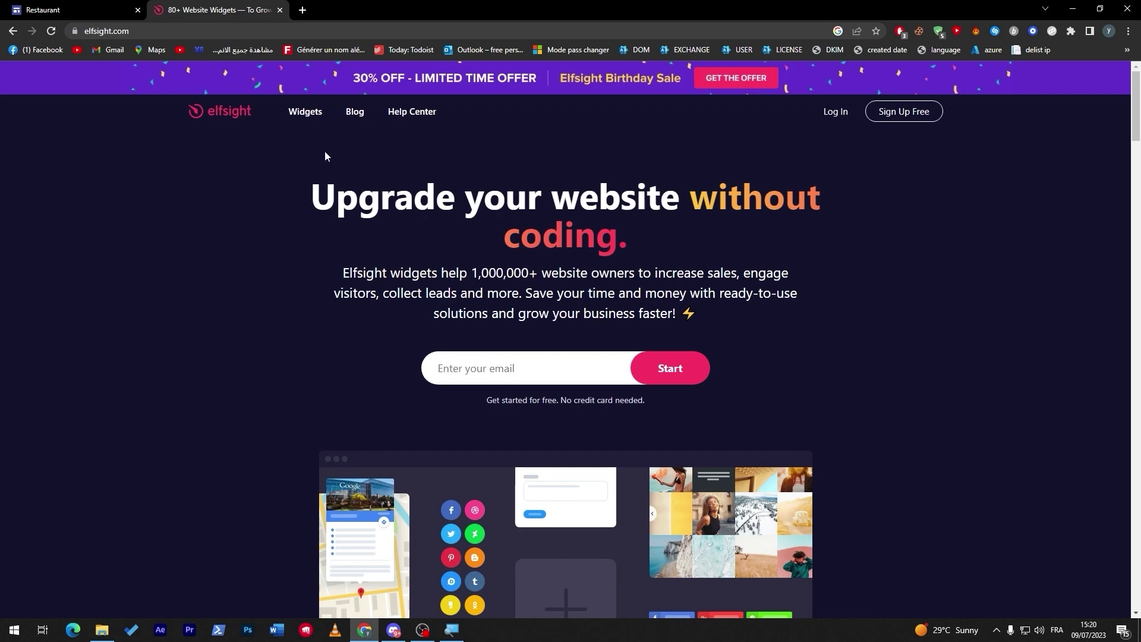
# Open Elfsight's PayPal Button widget generator down to its template picker
pyautogui.moveTo(301, 110)
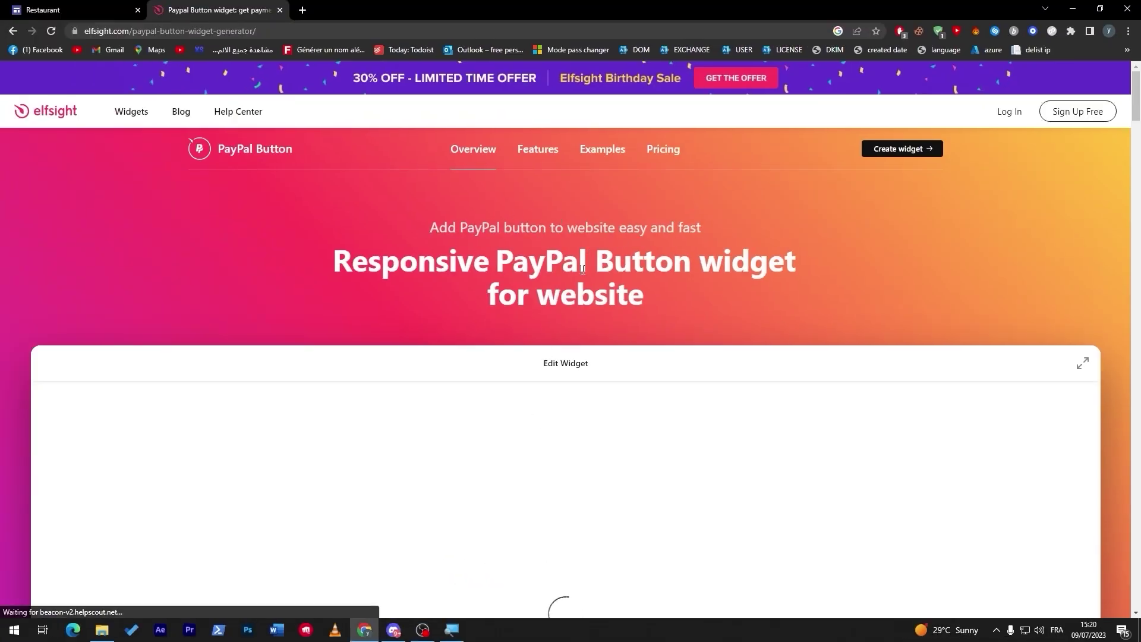
pyautogui.moveTo(537, 297); pyautogui.dragTo(617, 299)
pyautogui.click(617, 299)
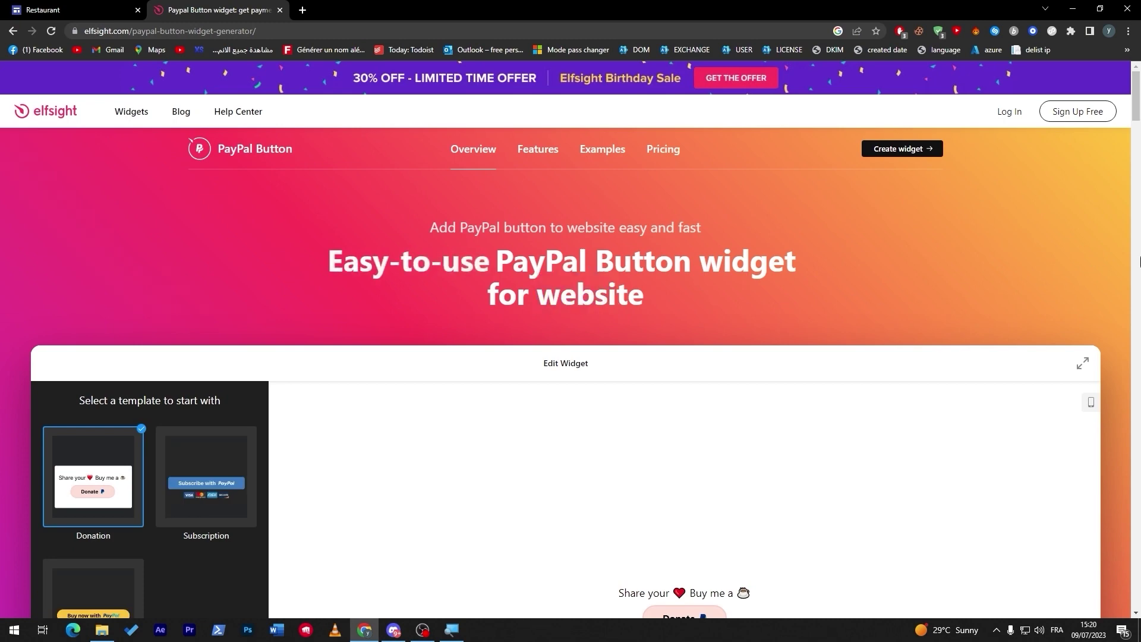
pyautogui.moveTo(1137, 90); pyautogui.dragTo(1138, 118)
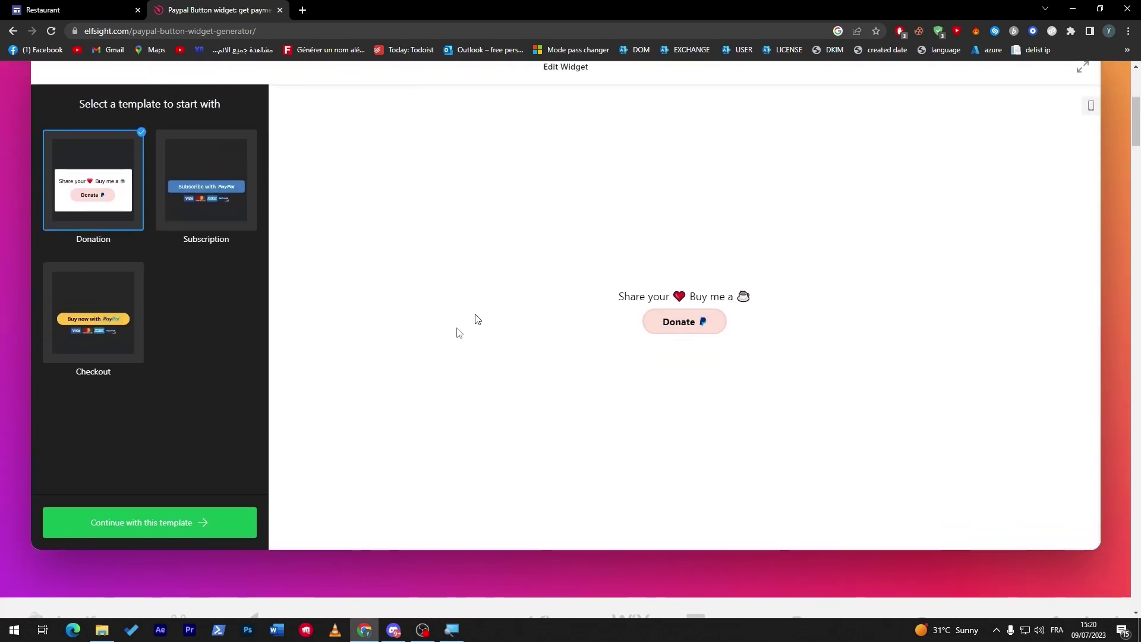
# Continue with the Donation template, trying Checkout and Subscription before keeping Donation
pyautogui.click(168, 535)
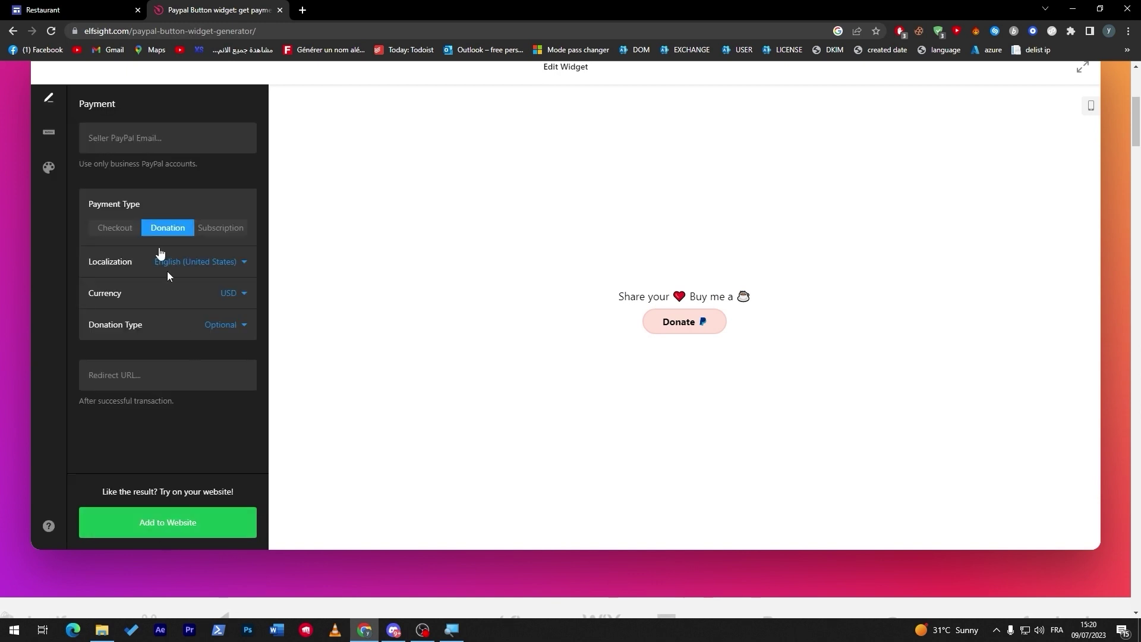
pyautogui.click(130, 231)
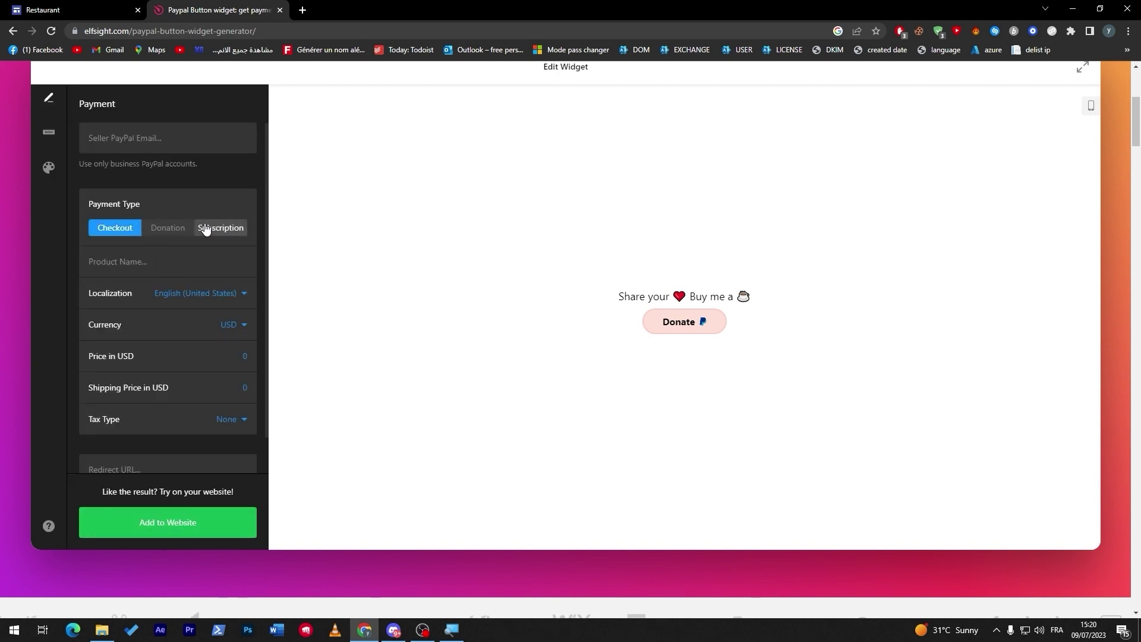
pyautogui.click(206, 231)
pyautogui.click(161, 232)
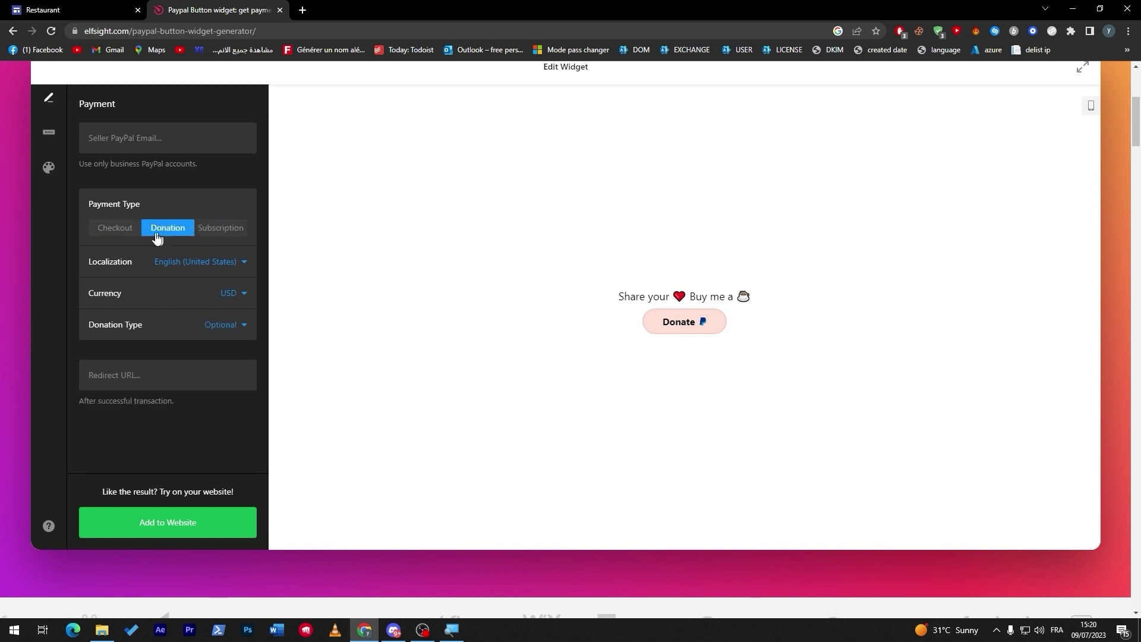
pyautogui.click(125, 234)
pyautogui.click(152, 230)
# Enter the seller's PayPal e-mail and create the widget
pyautogui.click(122, 132)
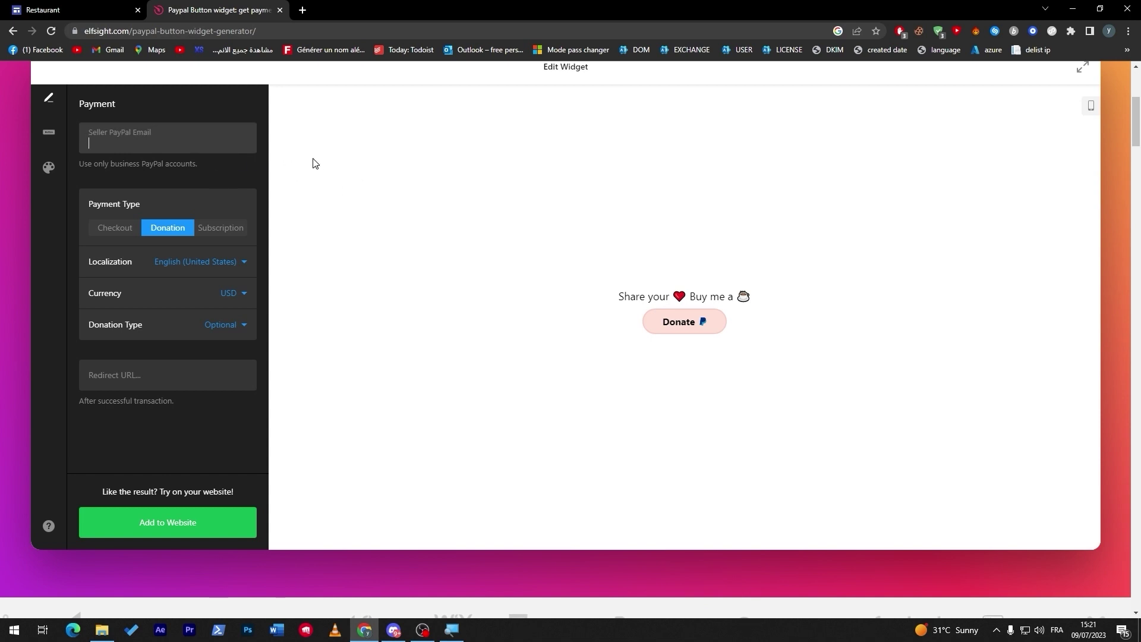
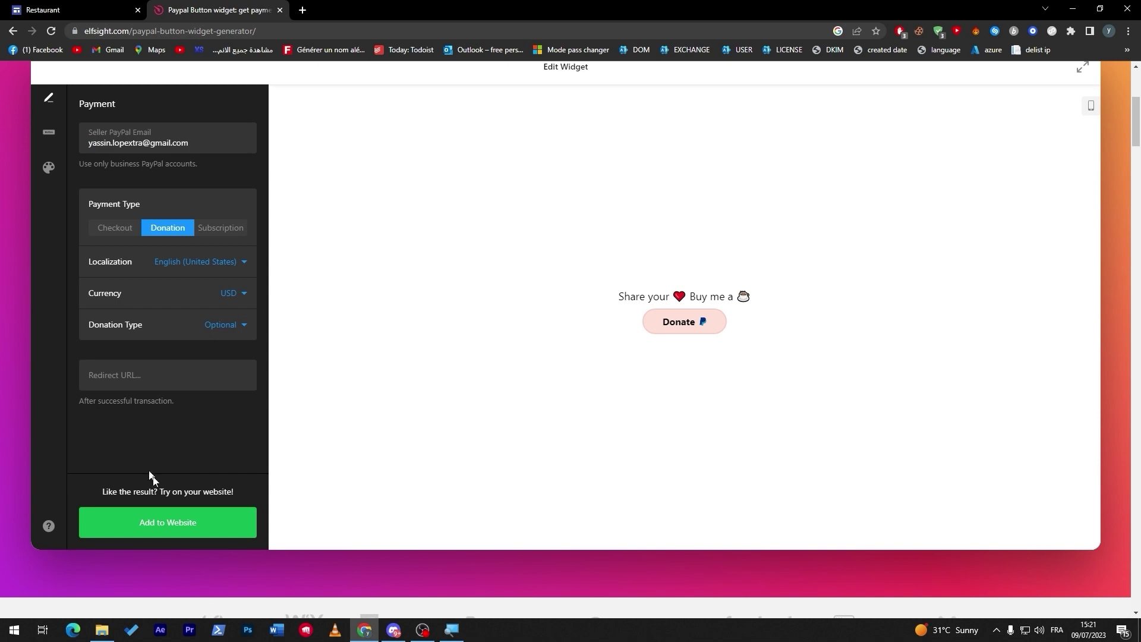
pyautogui.click(178, 523)
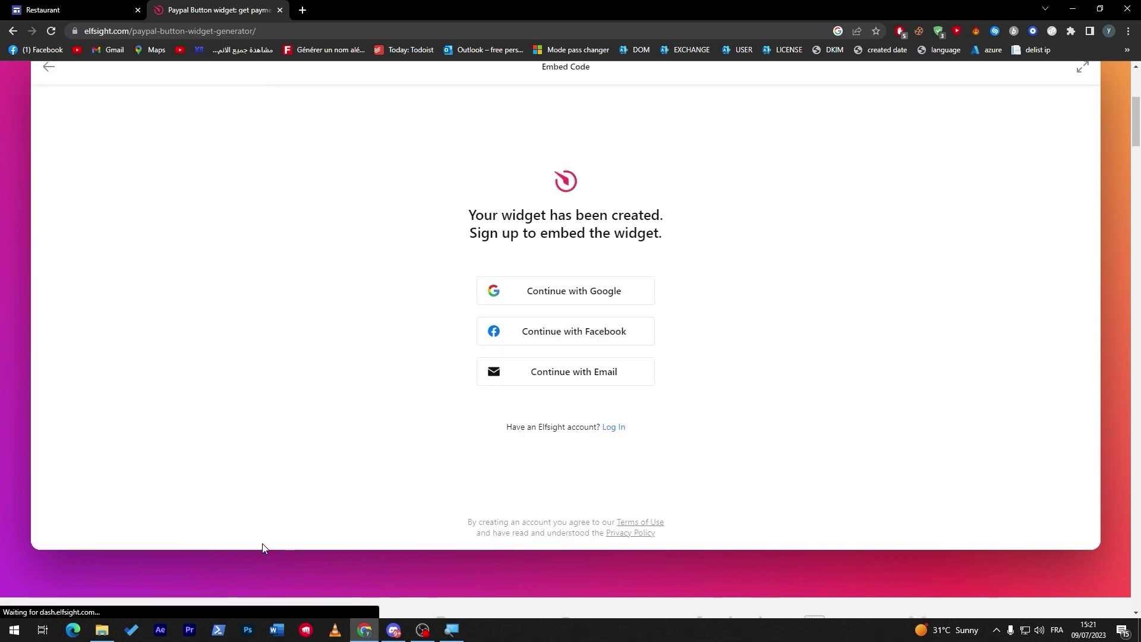
# Sign up to Elfsight with a Google account and publish the PayPal Button widget
pyautogui.click(577, 292)
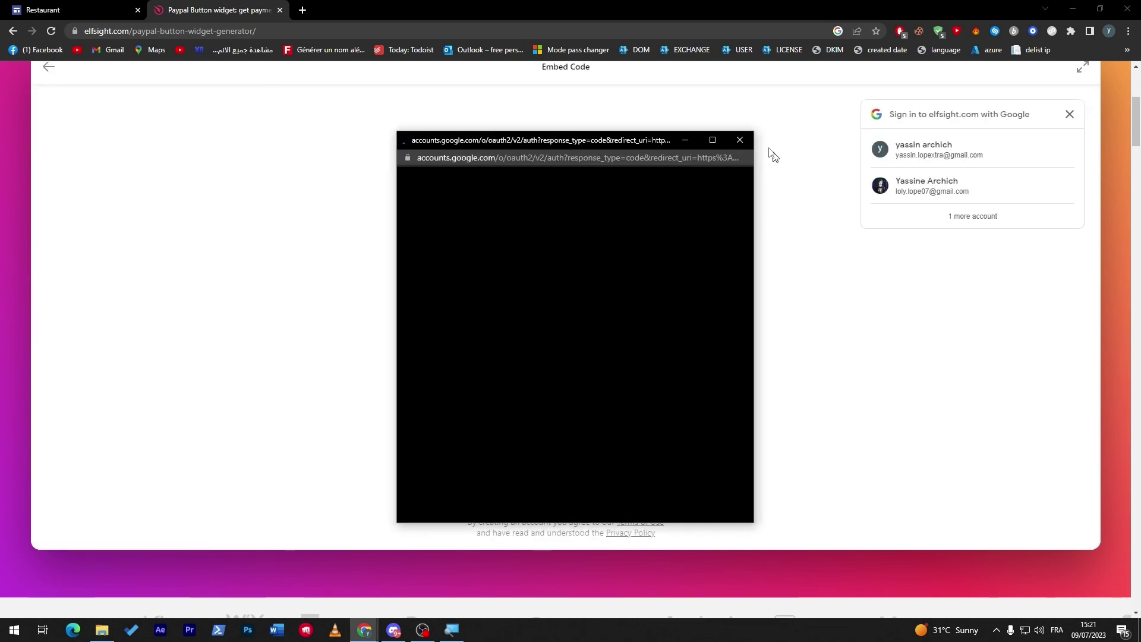
pyautogui.click(523, 296)
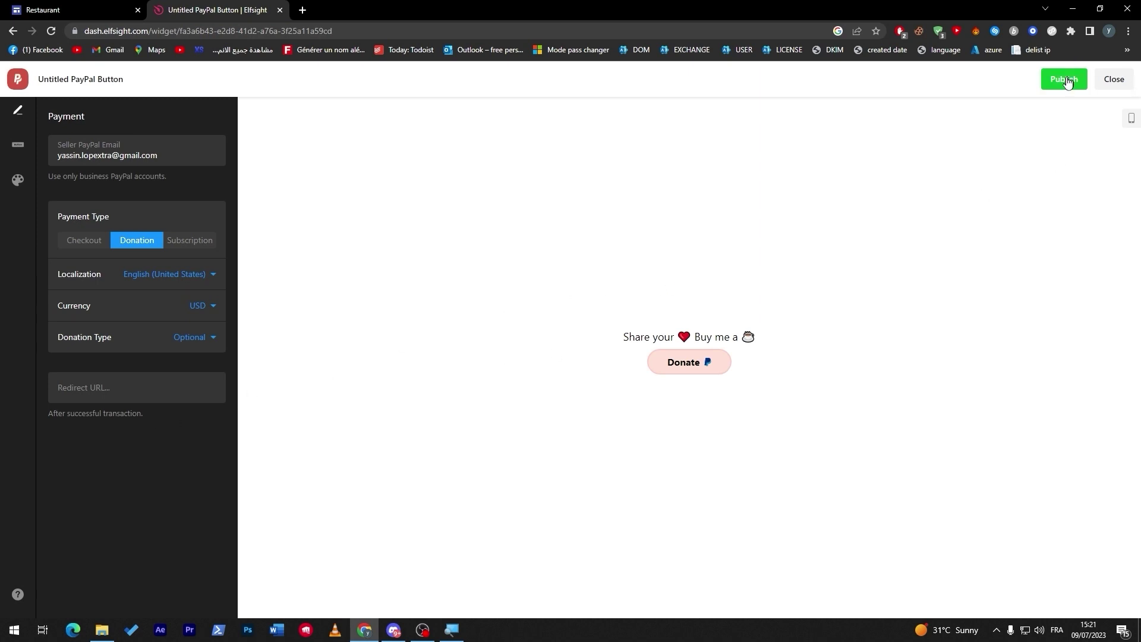
pyautogui.click(1069, 79)
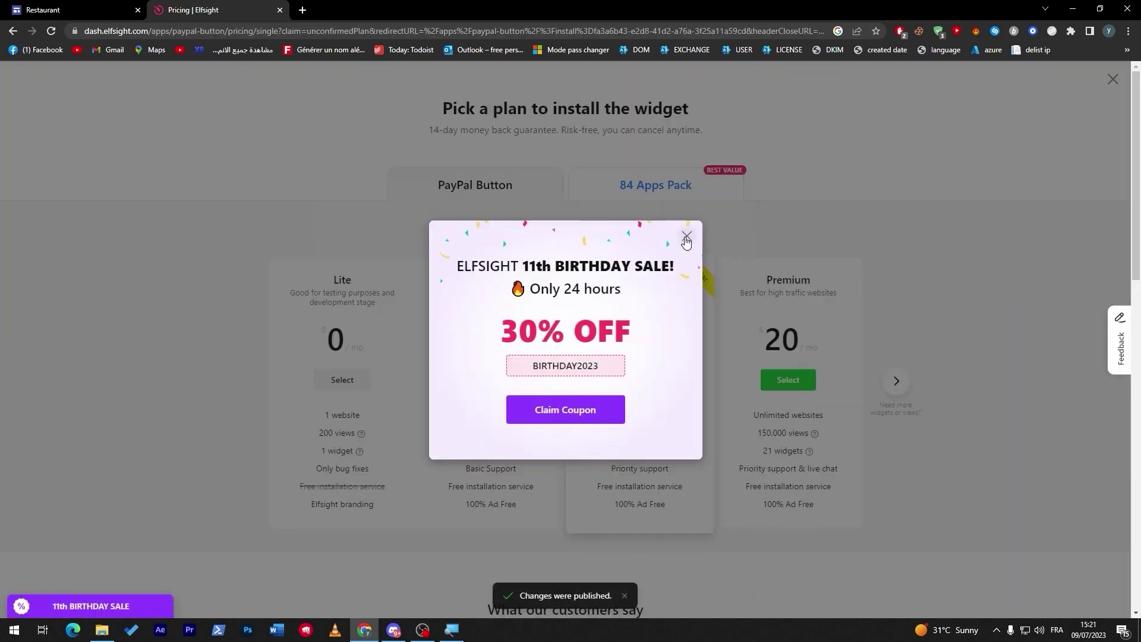
# Choose the free Lite plan, copy the embed code, and return to the site editor
pyautogui.click(686, 238)
pyautogui.click(349, 381)
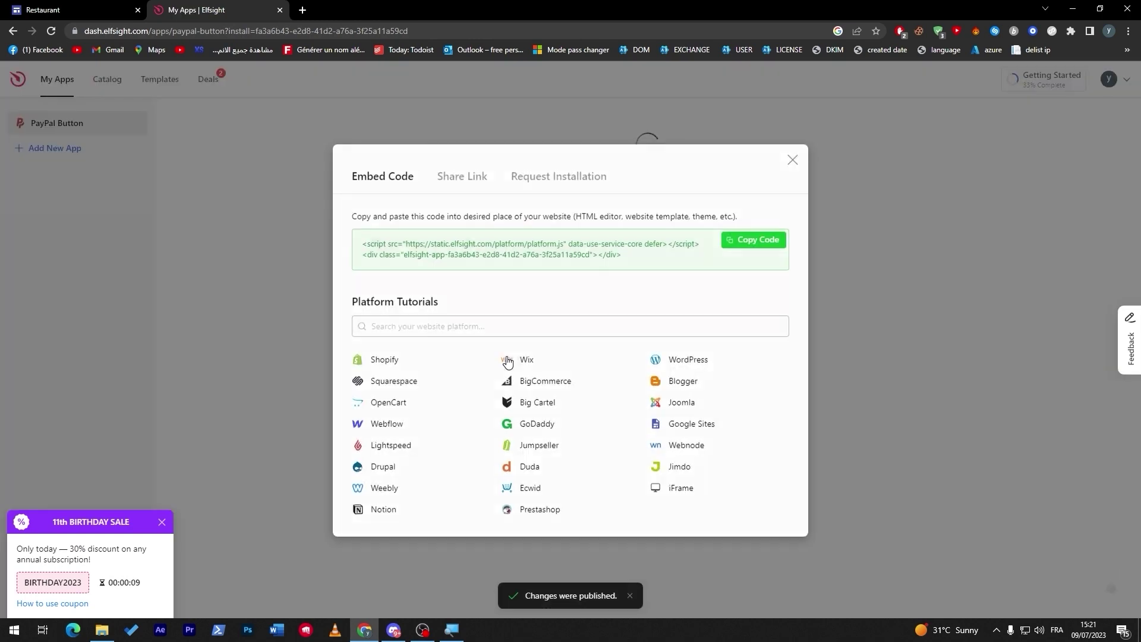
pyautogui.click(755, 240)
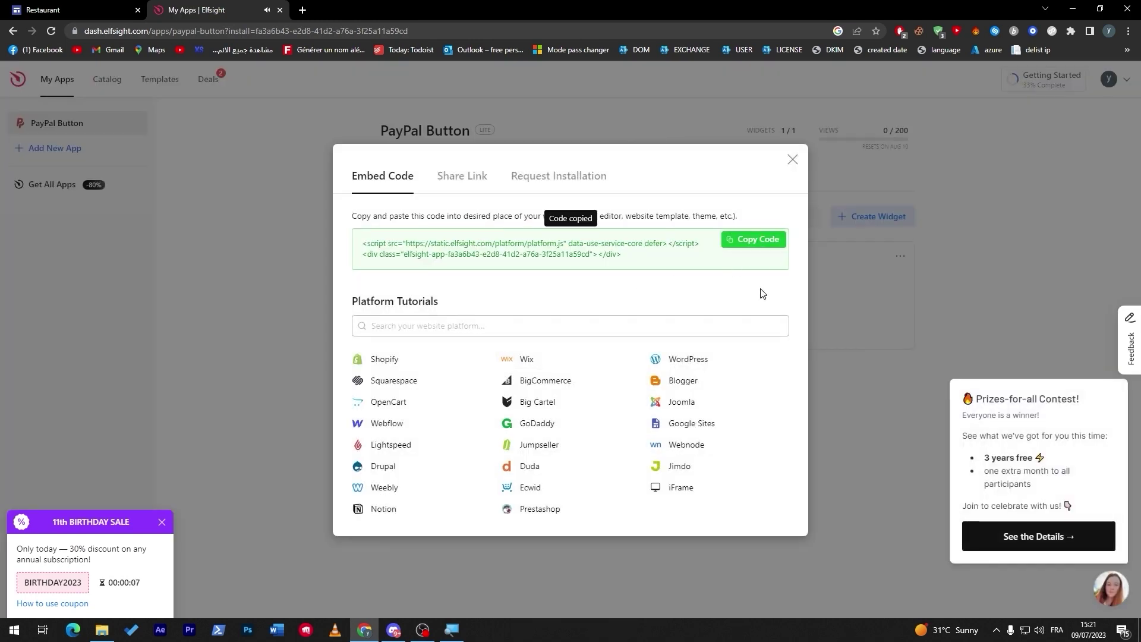
pyautogui.click(59, 10)
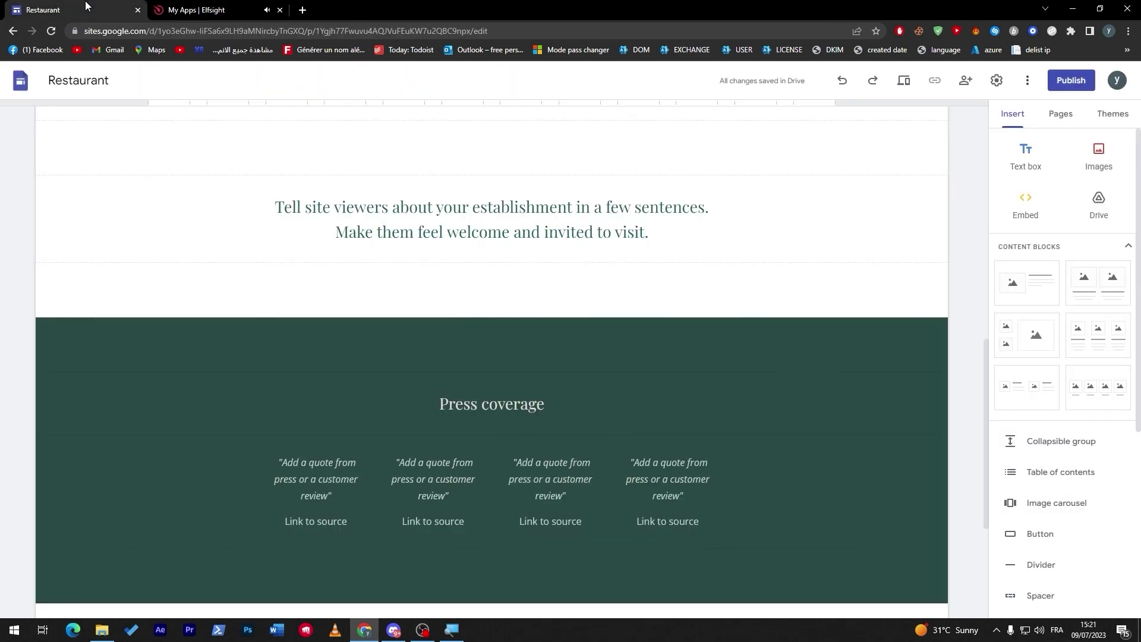
# Paste the Elfsight code into the Embed code tab and insert the PayPal widget
pyautogui.click(1028, 211)
pyautogui.hotkey('ctrl', 'v')
pyautogui.hotkey('ctrl', 'a')
pyautogui.press('BackSpace')
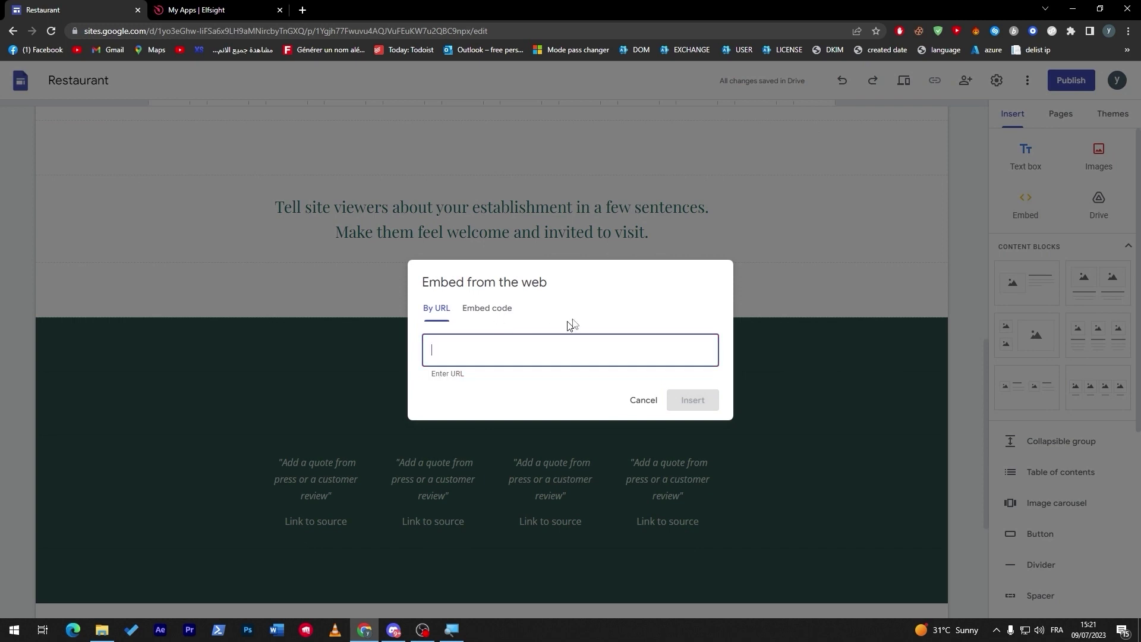
pyautogui.click(487, 308)
pyautogui.hotkey('ctrl', 'v')
pyautogui.click(713, 417)
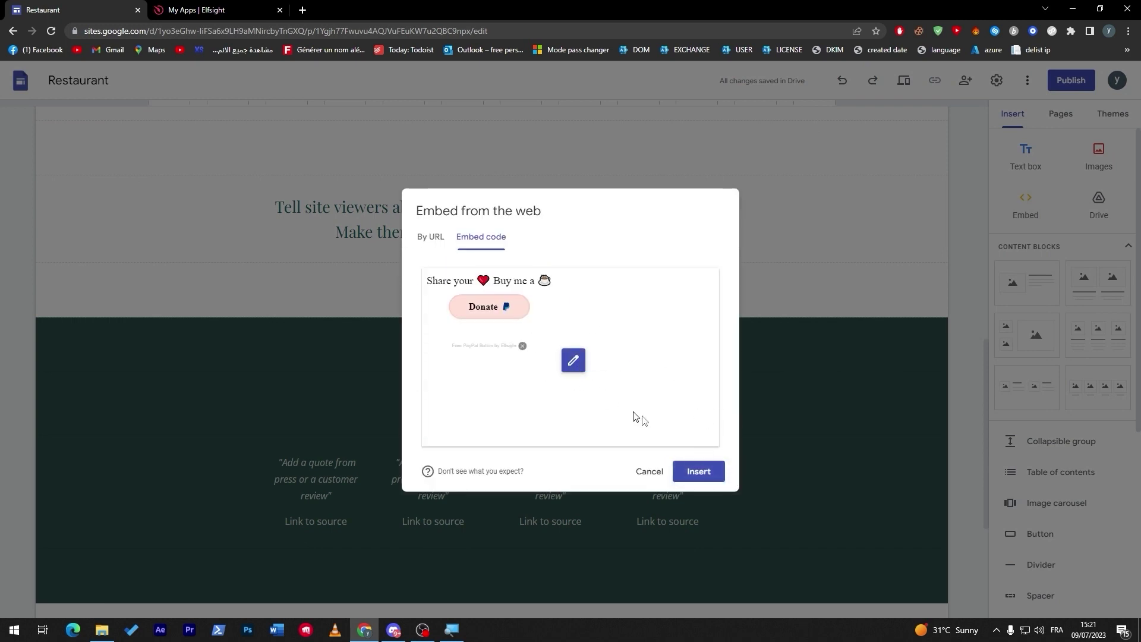
pyautogui.click(698, 471)
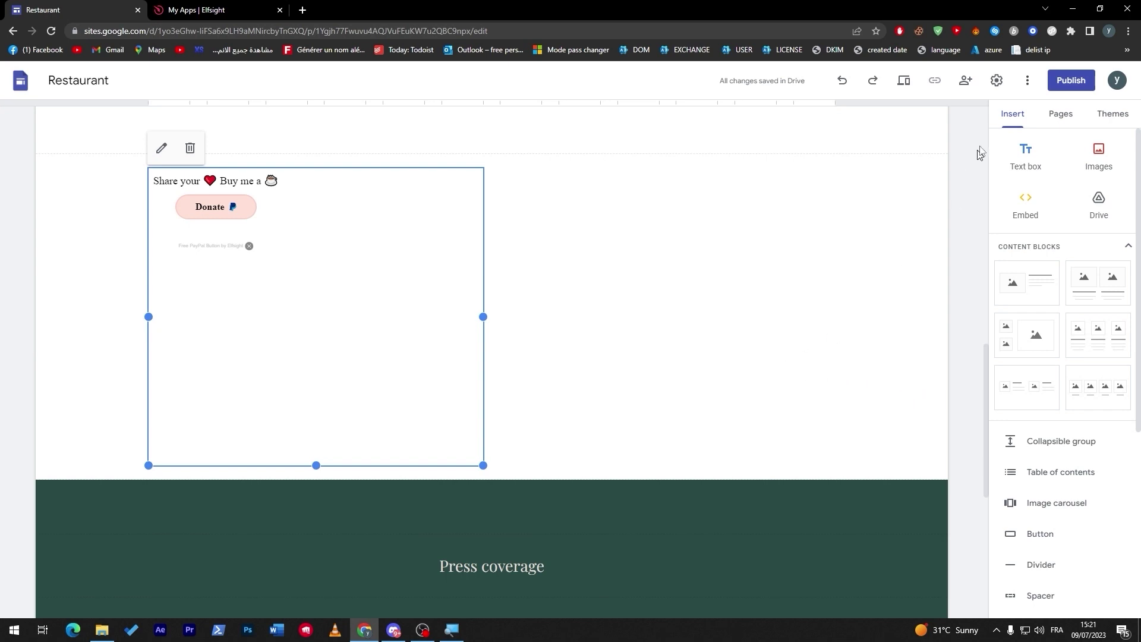
# Reopen the Donate widget's embed code and close it unchanged
pyautogui.click(1061, 113)
pyautogui.click(1012, 114)
pyautogui.click(390, 256)
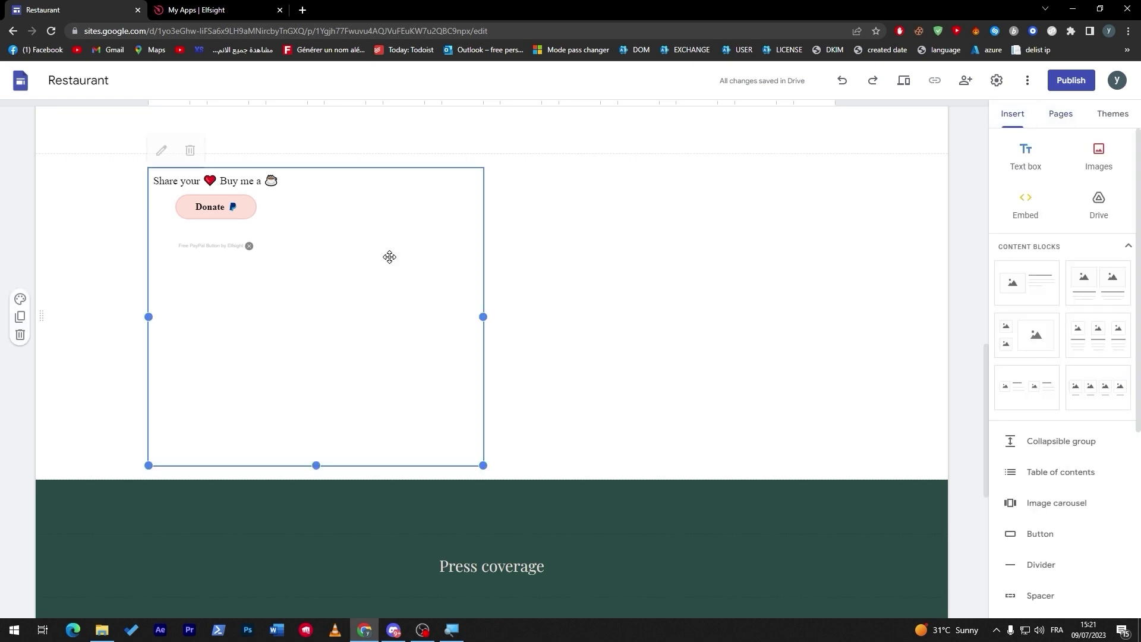
pyautogui.click(160, 148)
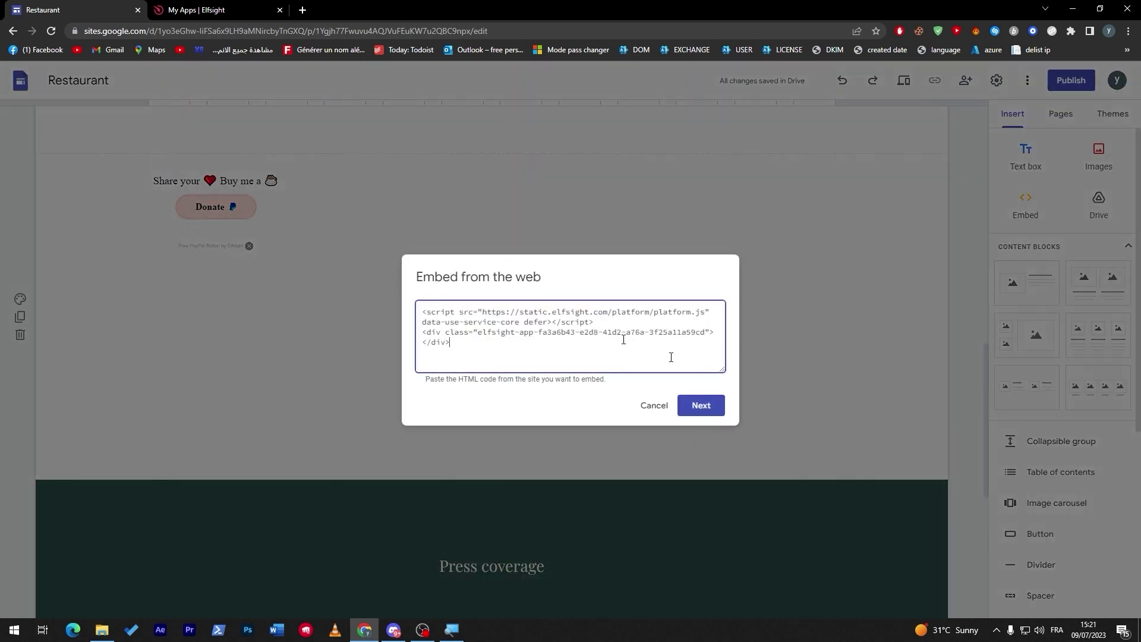
pyautogui.click(658, 403)
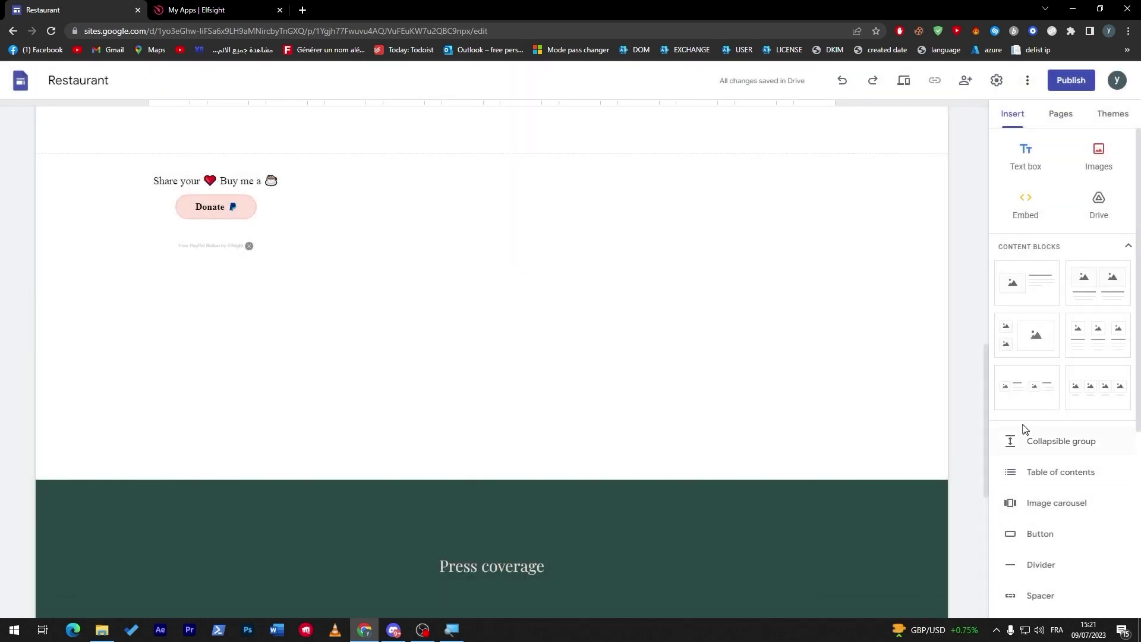
# Insert a two-column image block, centre the Donate embed, and open the publish settings
pyautogui.click(1097, 306)
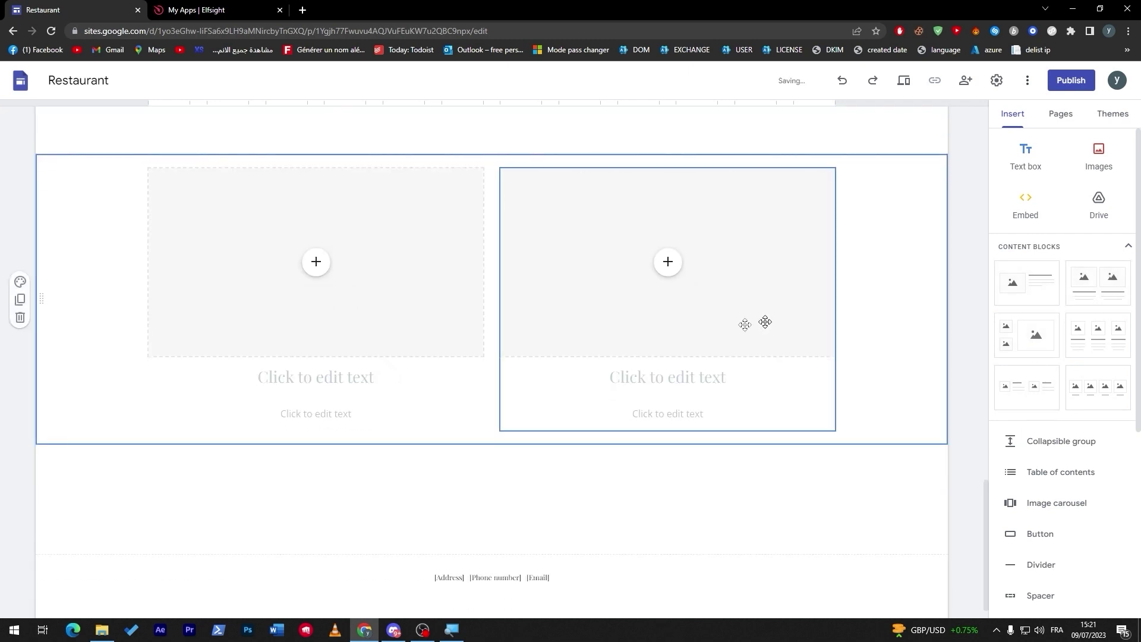
pyautogui.scroll(-3, 1123, 395)
pyautogui.scroll(3, 1122, 369)
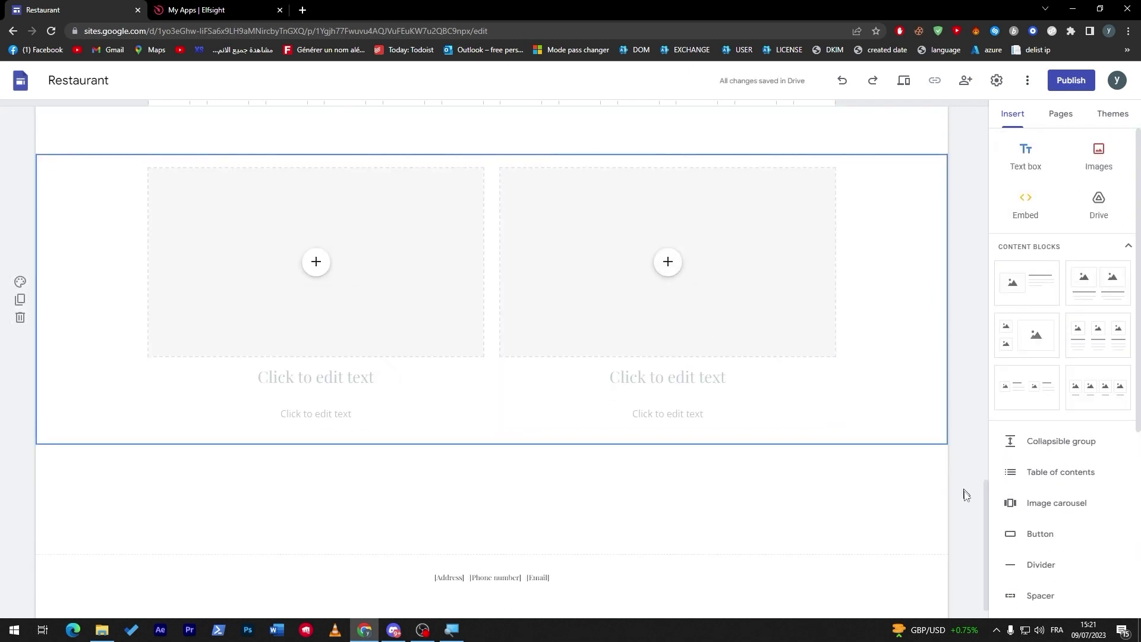
pyautogui.moveTo(988, 492); pyautogui.dragTo(984, 269)
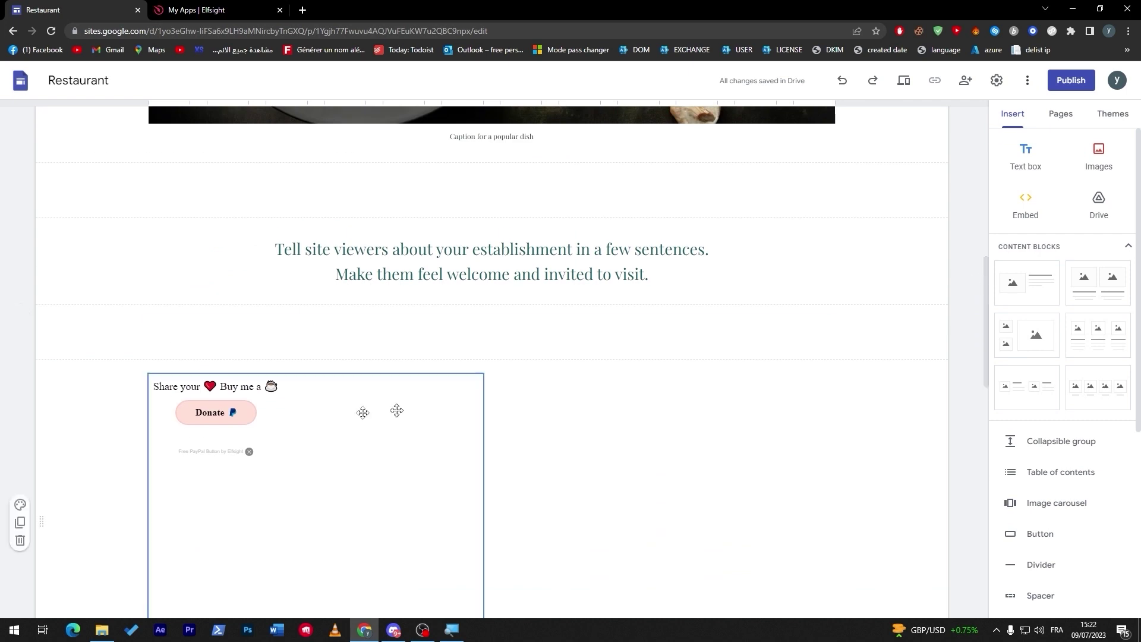
pyautogui.moveTo(395, 408); pyautogui.dragTo(479, 395)
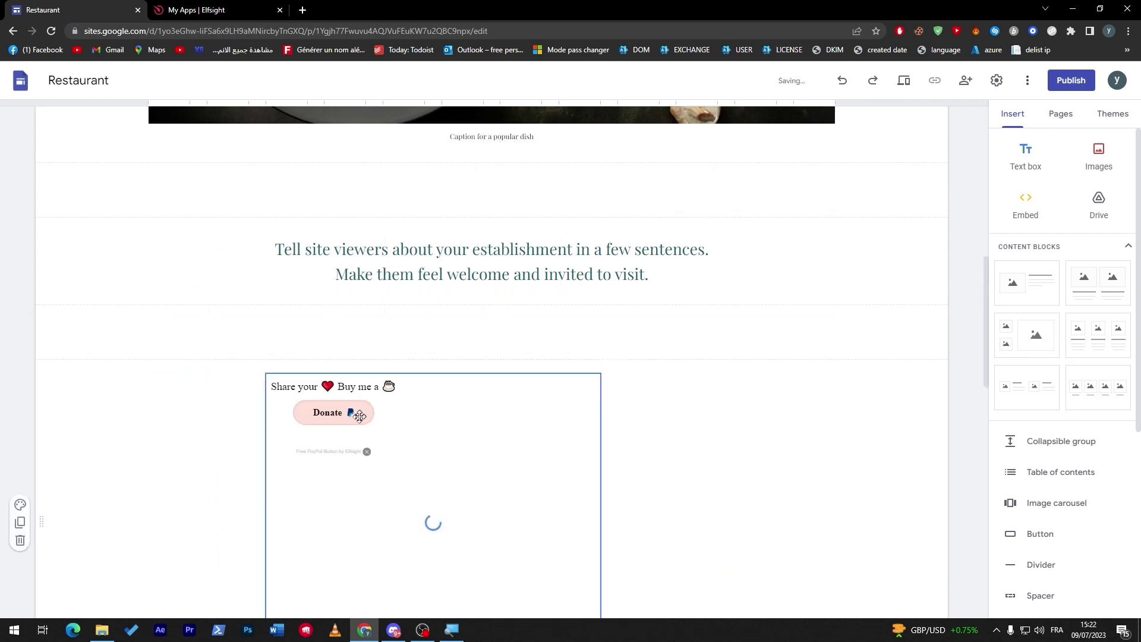
pyautogui.moveTo(360, 416); pyautogui.dragTo(522, 440)
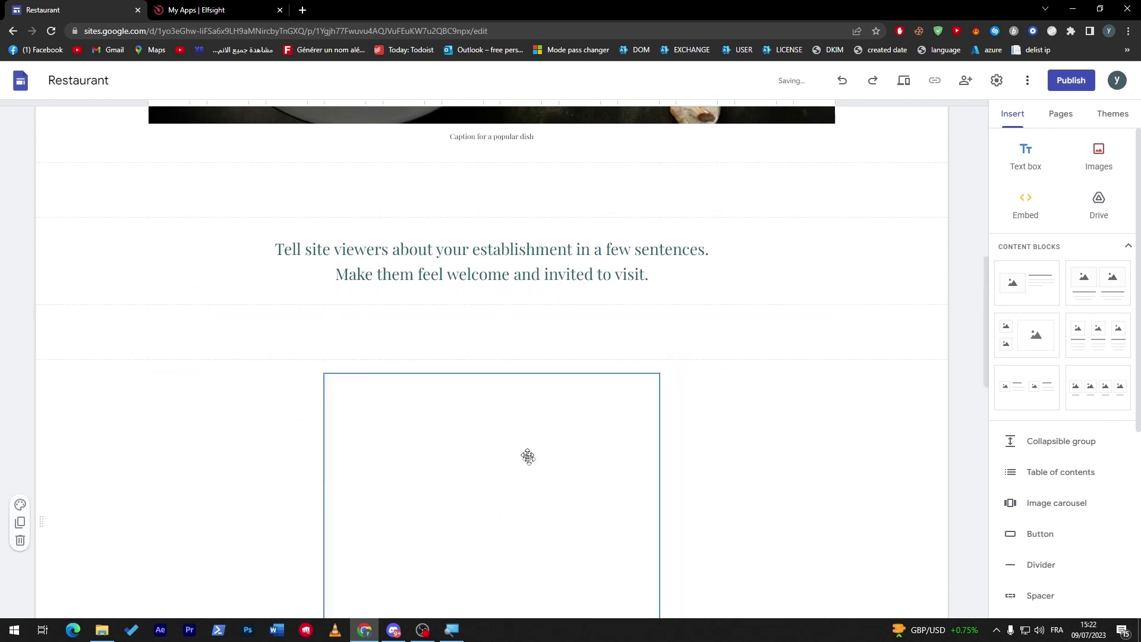
pyautogui.click(404, 402)
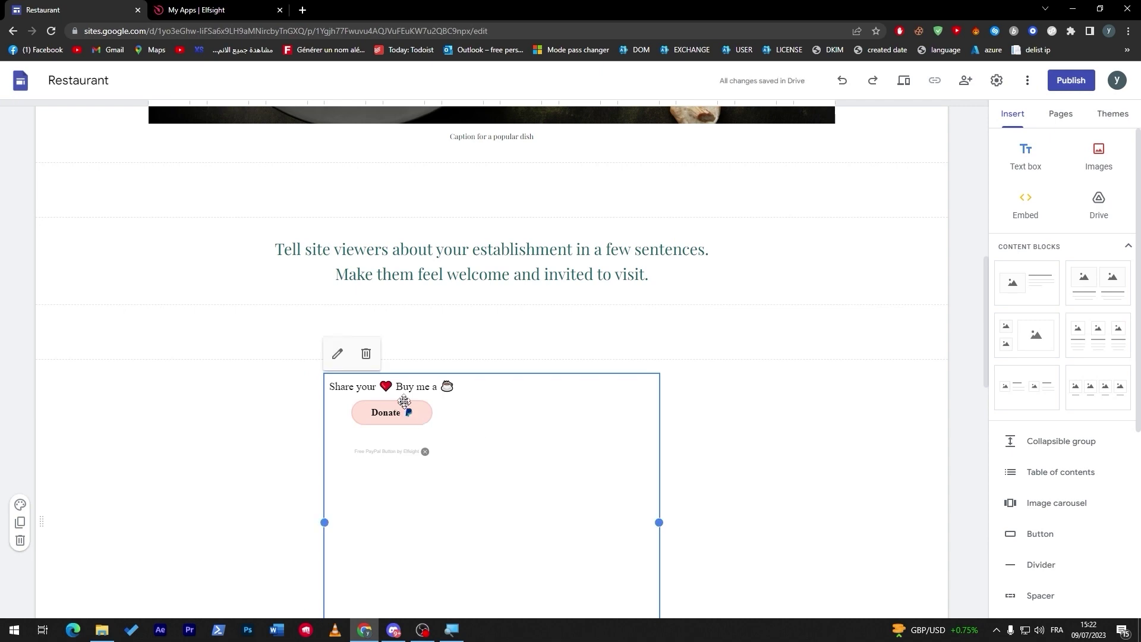
pyautogui.click(1071, 80)
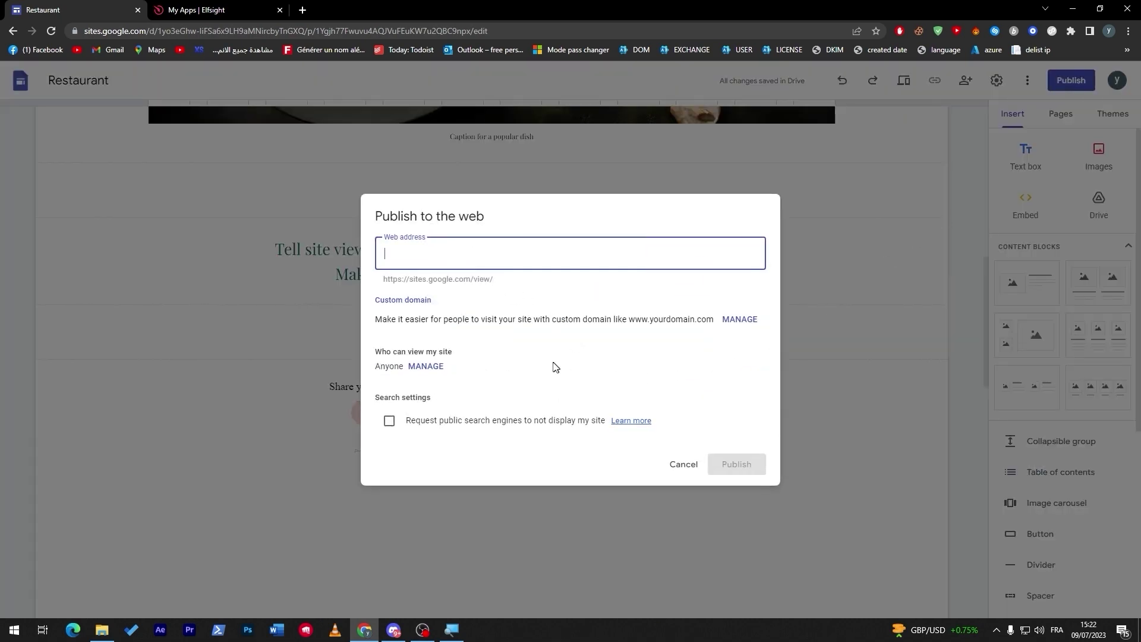
# Publish the site at sites.google.com/view/zaezaeaze and open the live site
pyautogui.write('zaezaeaze')
pyautogui.click(748, 470)
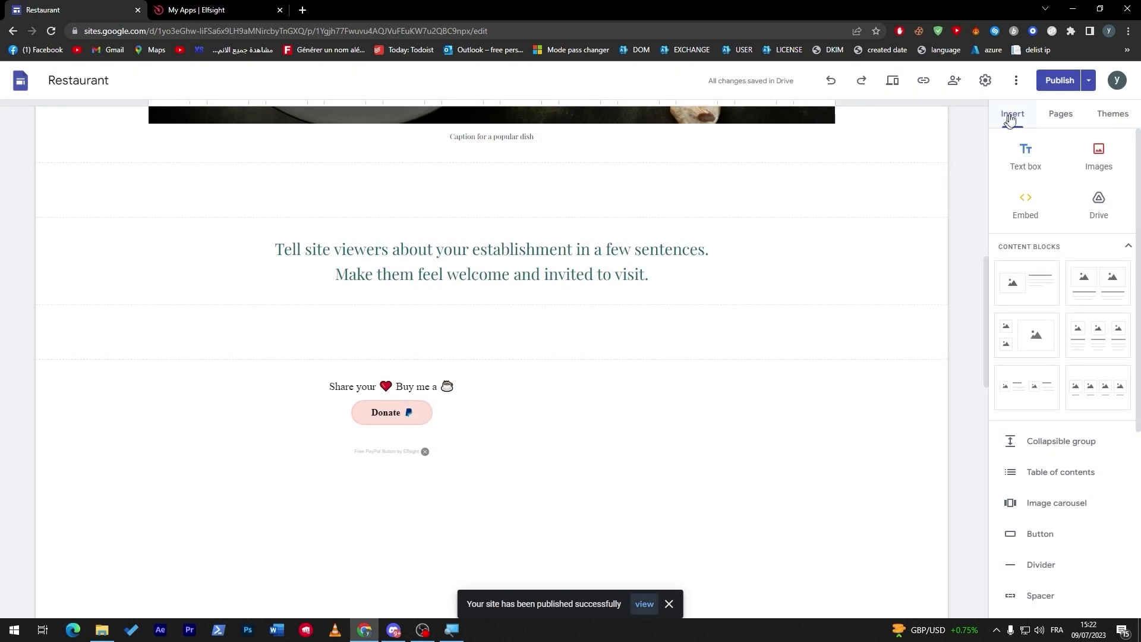
pyautogui.click(1085, 86)
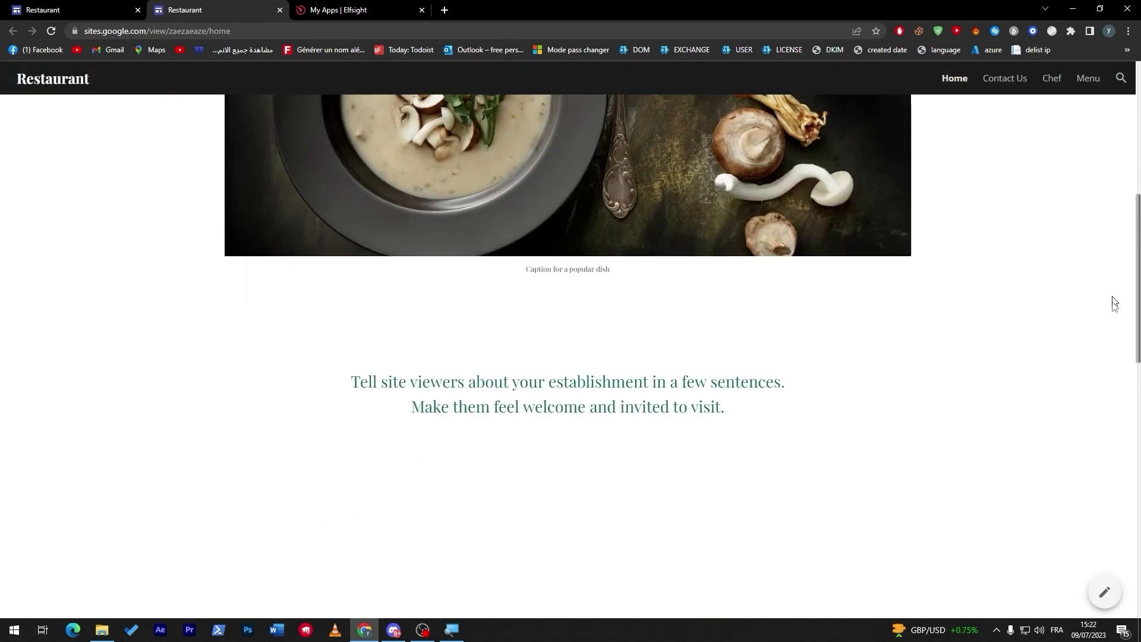
pyautogui.scroll(2, 559, 367)
pyautogui.click(476, 326)
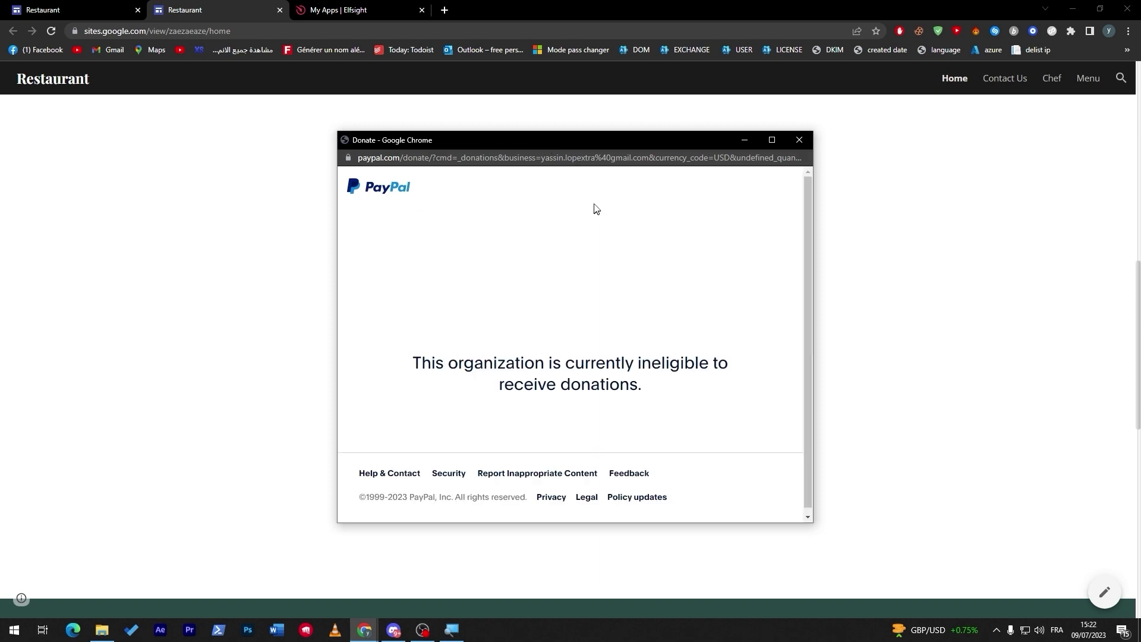
pyautogui.moveTo(475, 362); pyautogui.dragTo(586, 379)
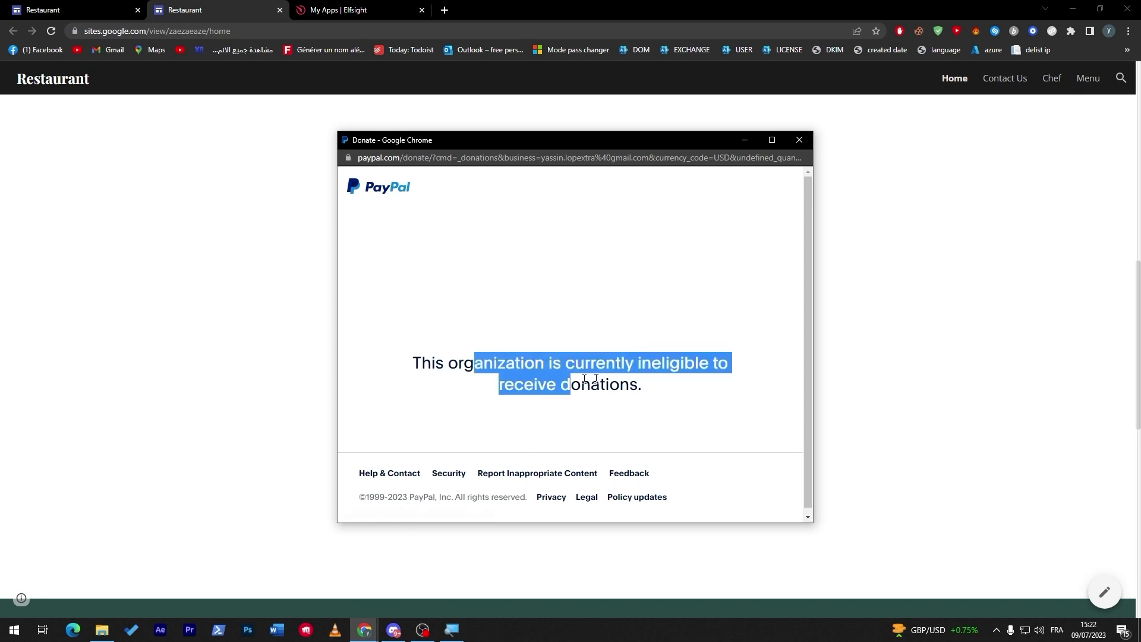
pyautogui.click(586, 380)
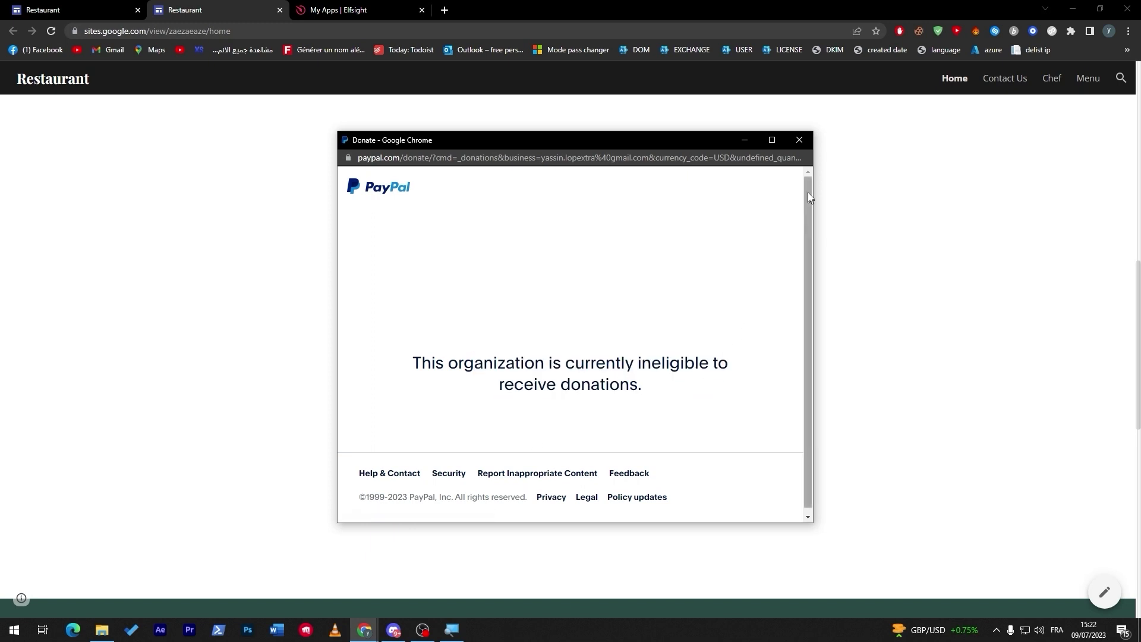
pyautogui.click(799, 140)
pyautogui.moveTo(748, 187); pyautogui.dragTo(339, 161)
pyautogui.click(340, 161)
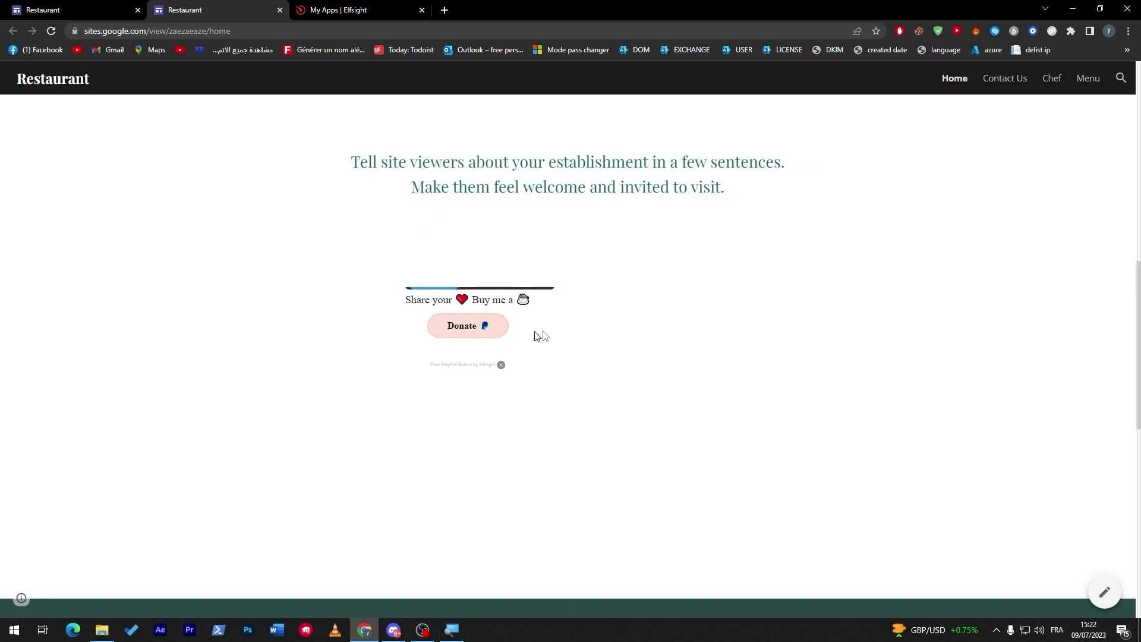
pyautogui.tripleClick(551, 301)
pyautogui.click(563, 305)
# Delete the Untitled PayPal Button widget in Elfsight
pyautogui.doubleClick(481, 300)
pyautogui.click(346, 10)
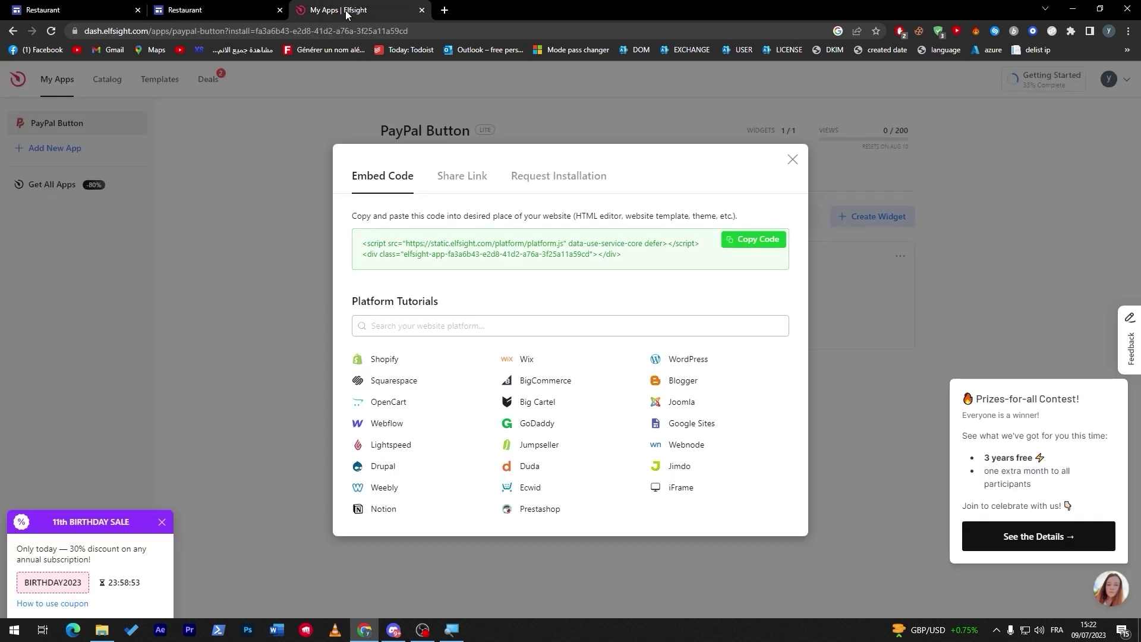
pyautogui.click(793, 159)
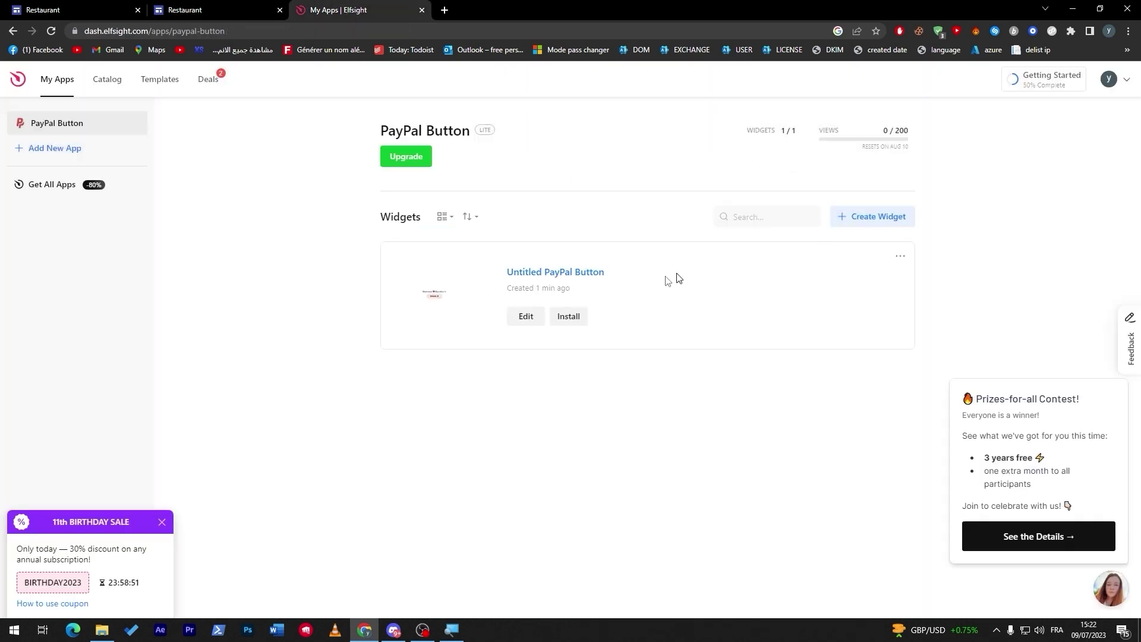
pyautogui.click(900, 257)
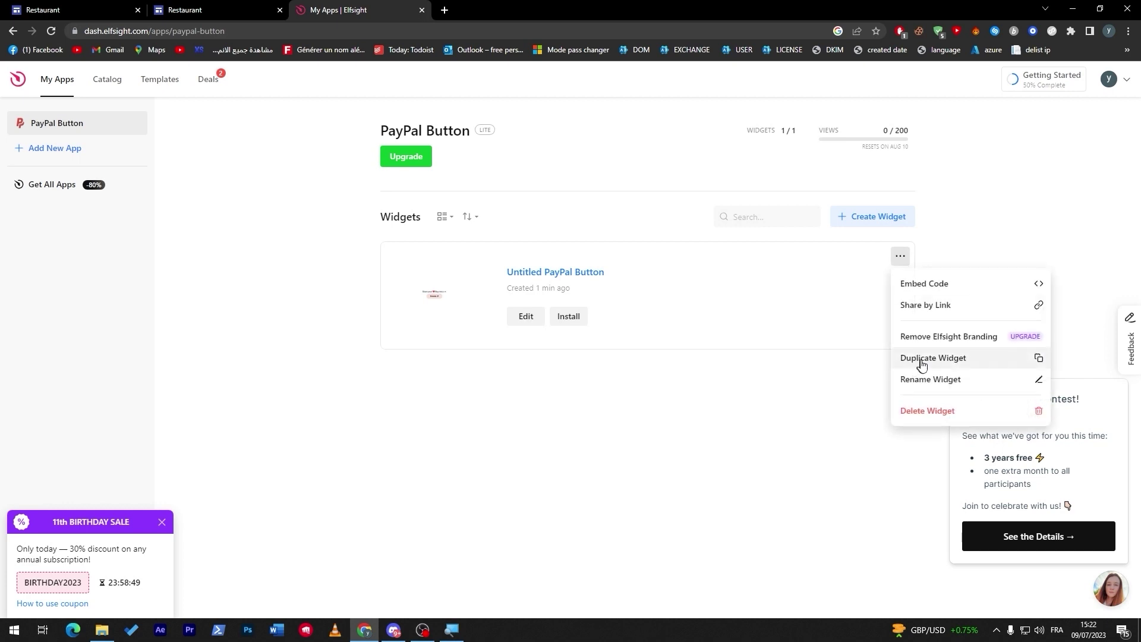
pyautogui.click(943, 409)
pyautogui.click(648, 370)
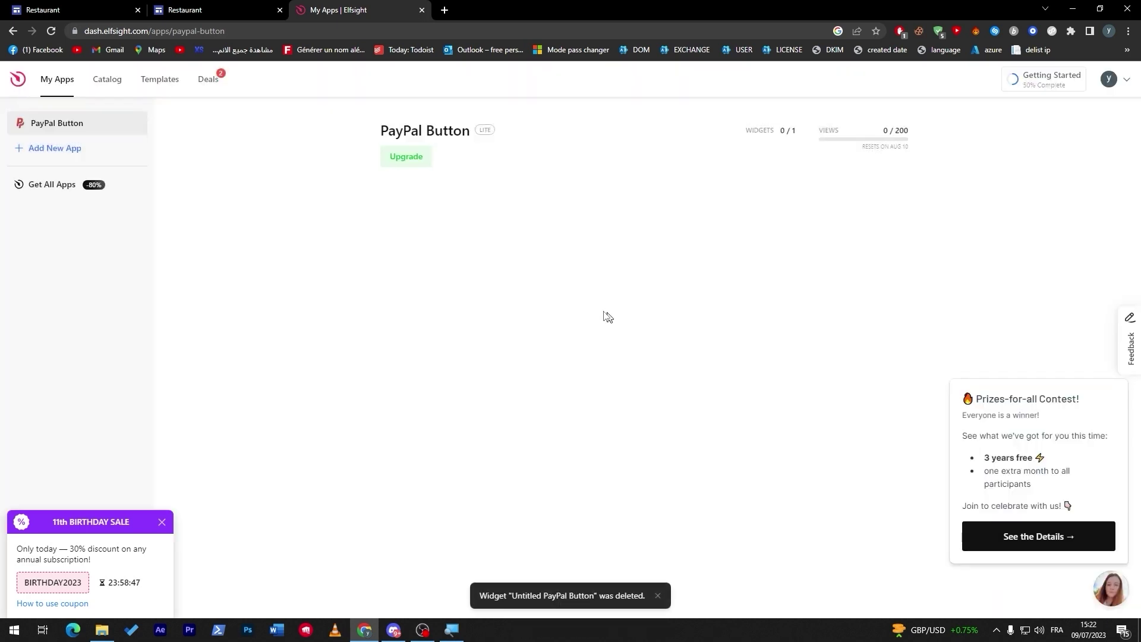
# Return to the widget editor and try the Checkout payment type, dismissing a server error
pyautogui.click(13, 30)
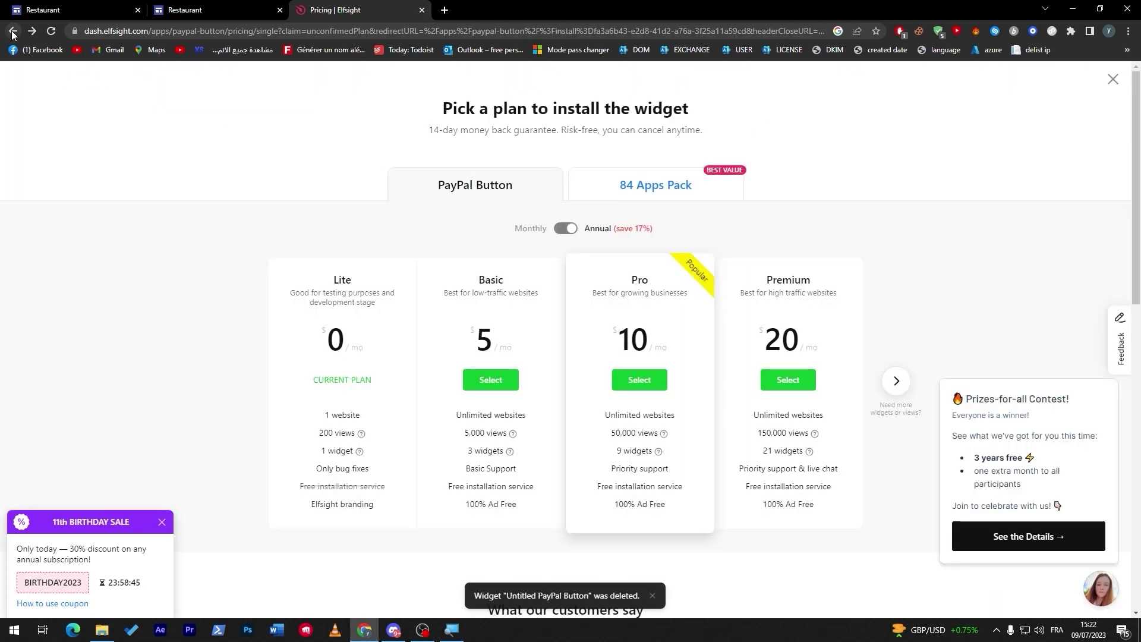
pyautogui.click(13, 30)
pyautogui.click(92, 243)
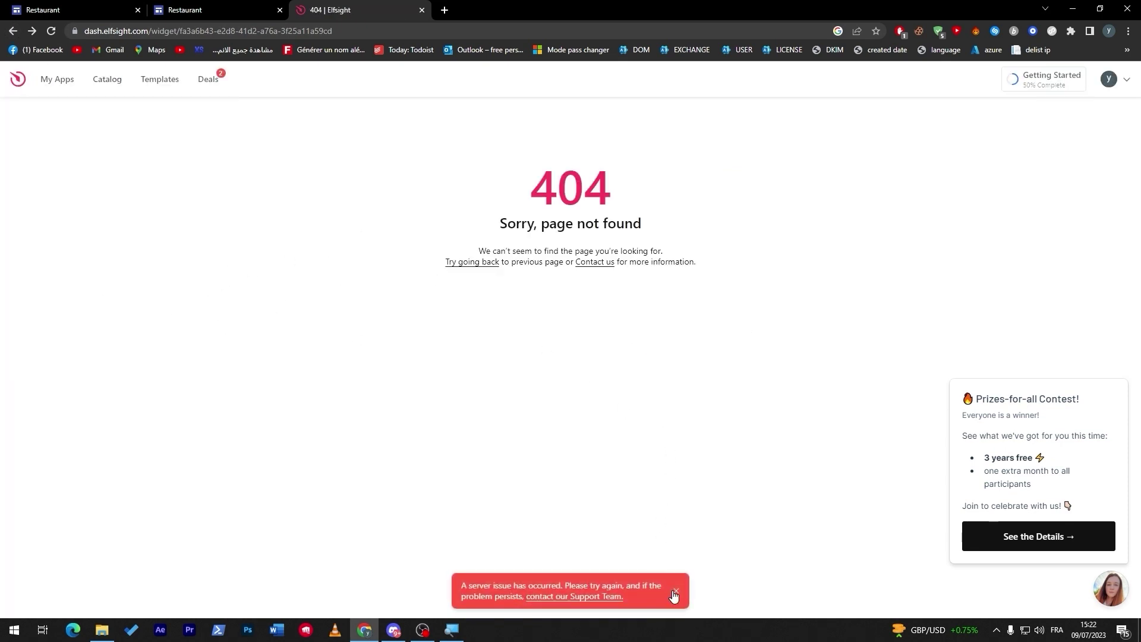
pyautogui.click(676, 594)
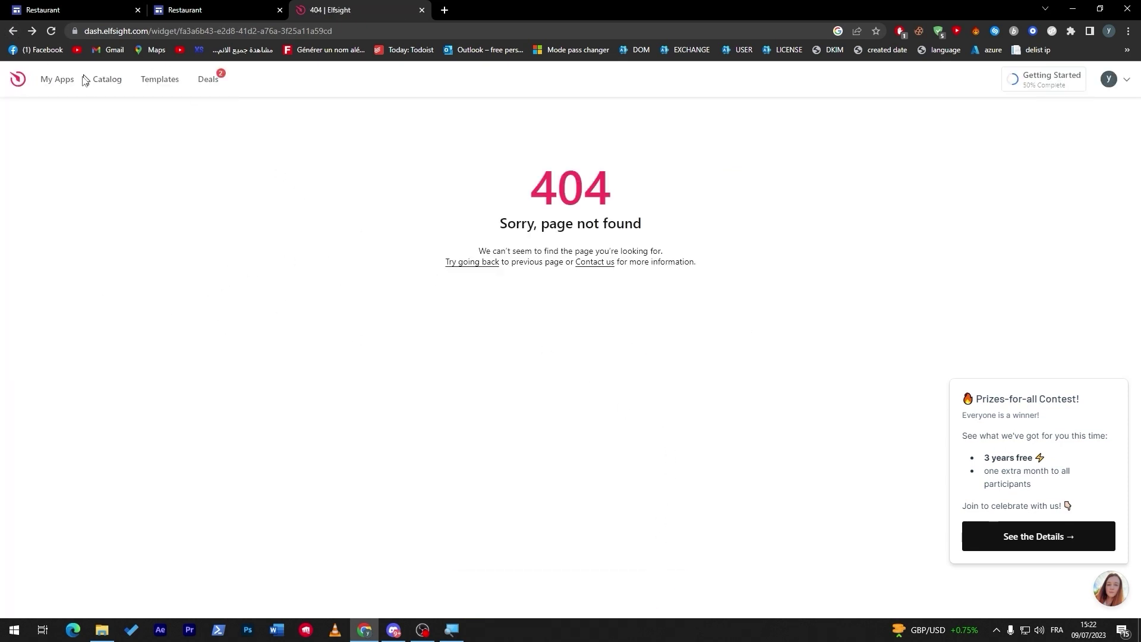
# Start a new PayPal Button widget from the catalog's E-Commerce category
pyautogui.click(74, 112)
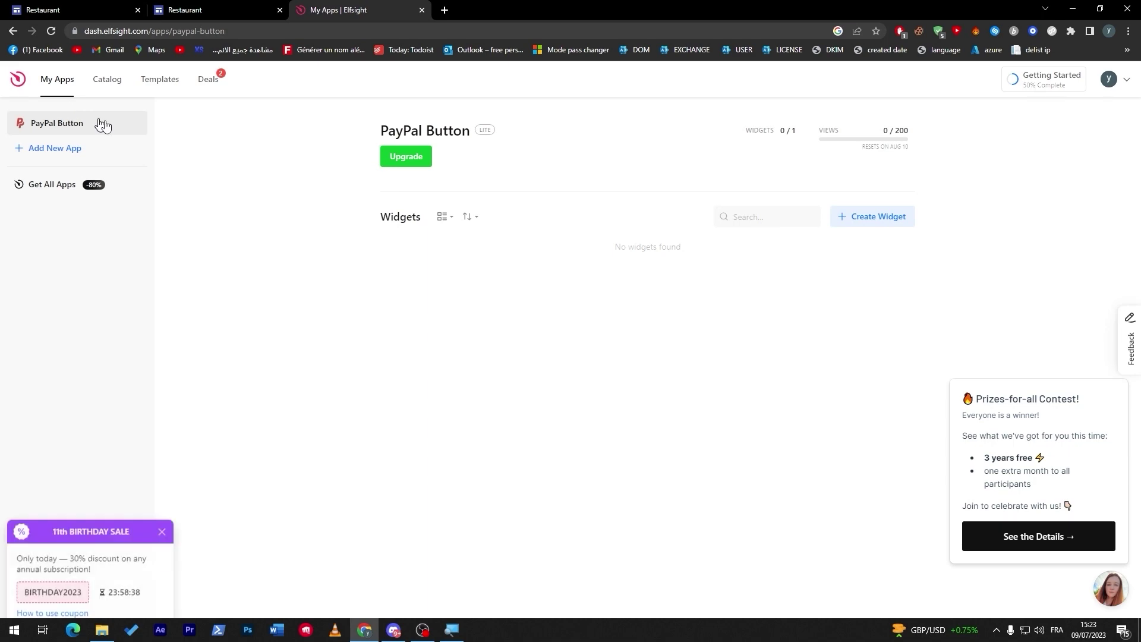
pyautogui.click(113, 80)
pyautogui.click(63, 79)
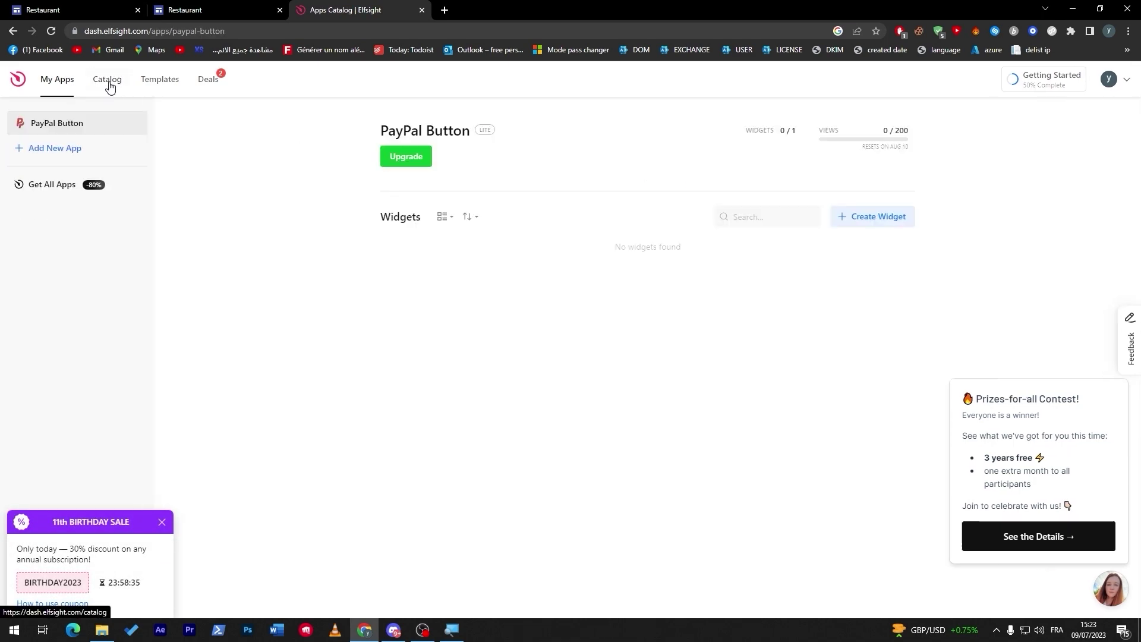
pyautogui.click(109, 86)
pyautogui.click(78, 239)
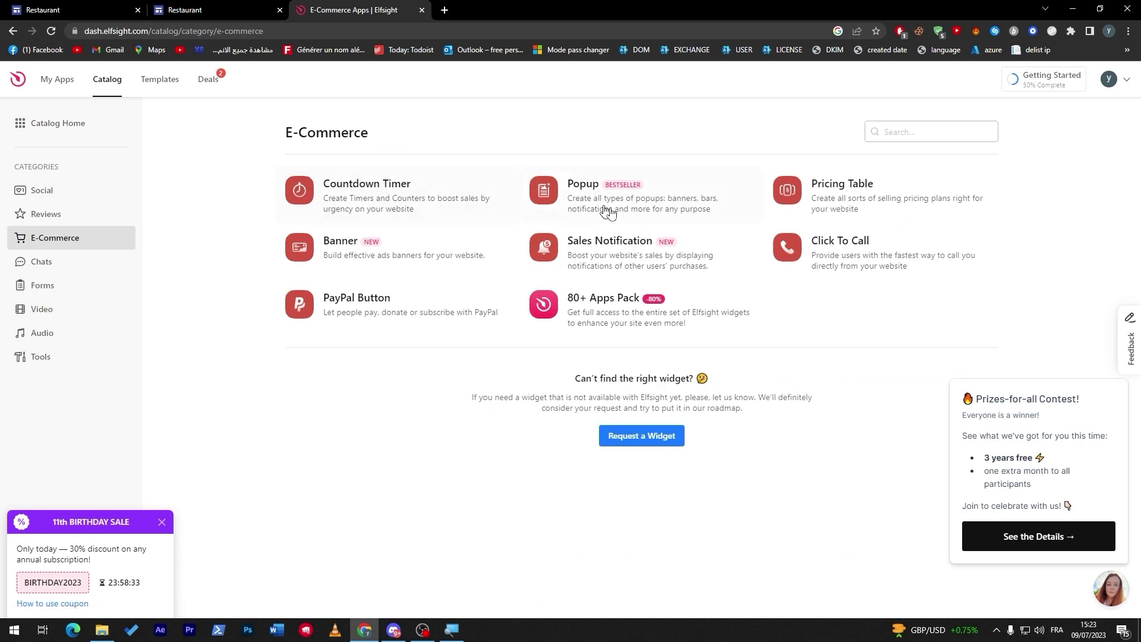
pyautogui.click(408, 303)
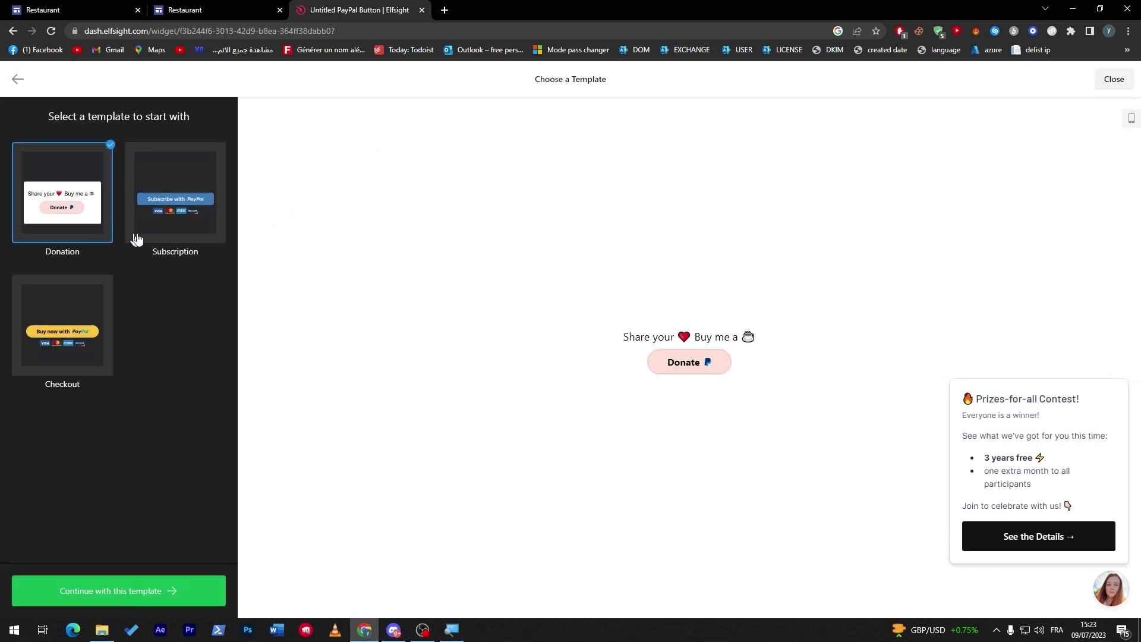
# Choose the Checkout template and enter the seller's PayPal e-mail
pyautogui.click(161, 234)
pyautogui.click(50, 326)
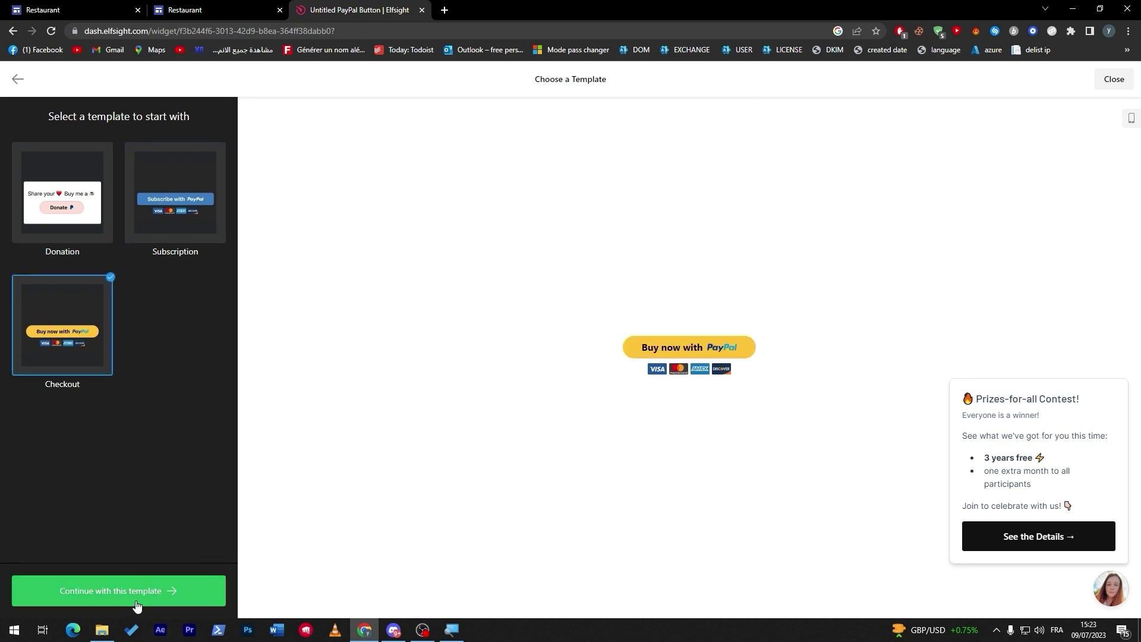
pyautogui.click(136, 604)
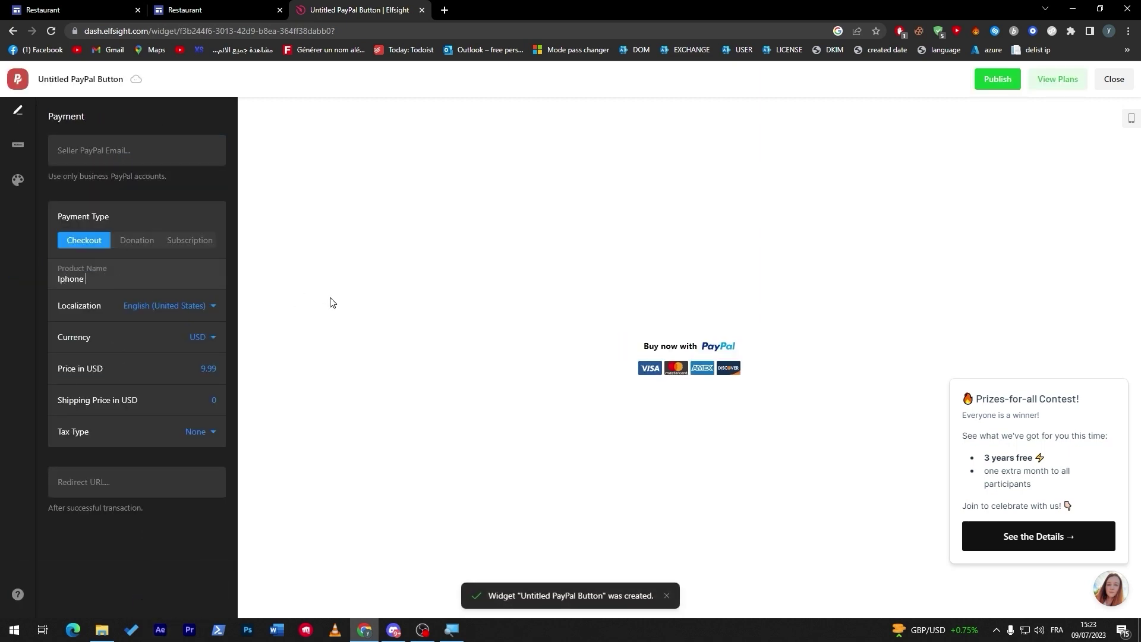
pyautogui.click(105, 158)
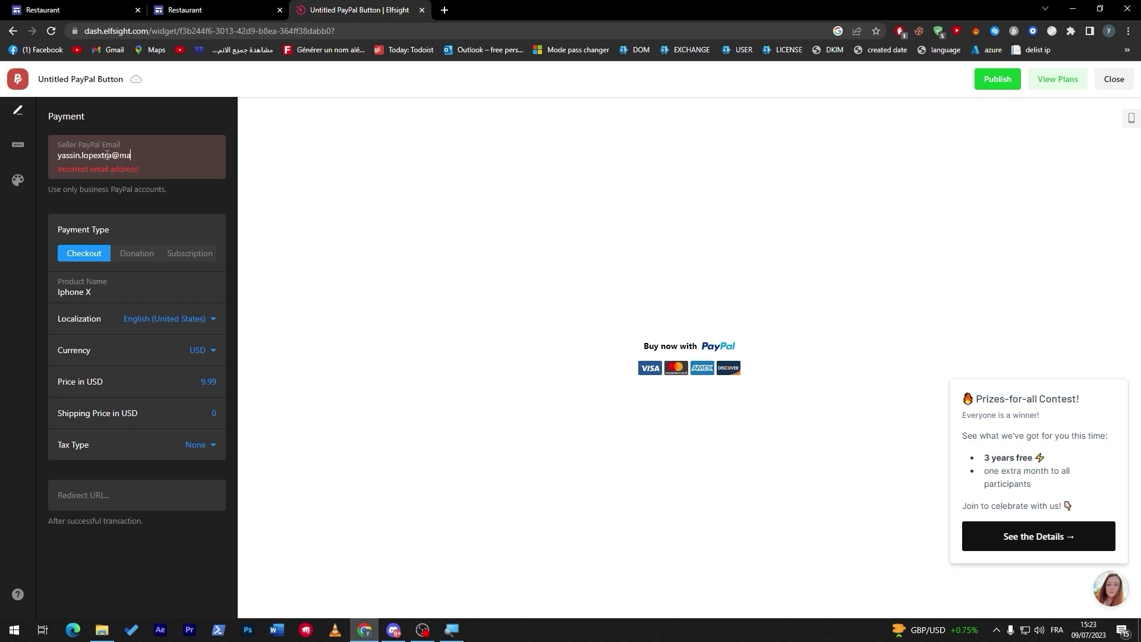
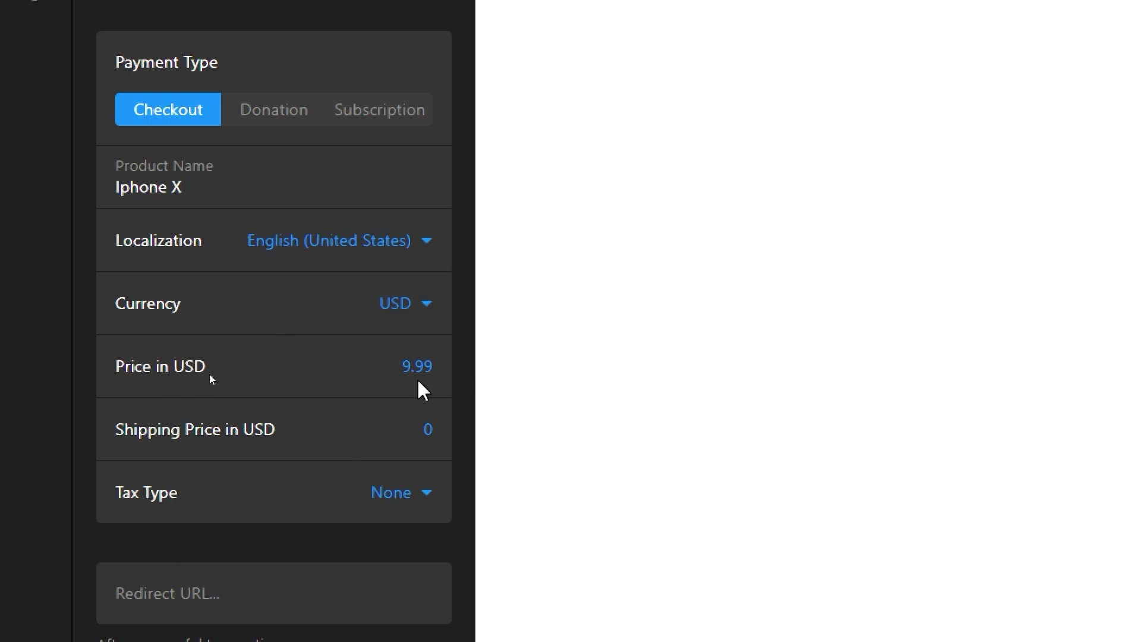
# Set the shipping price to 10 and publish the widget
pyautogui.click(409, 434)
pyautogui.write('1')
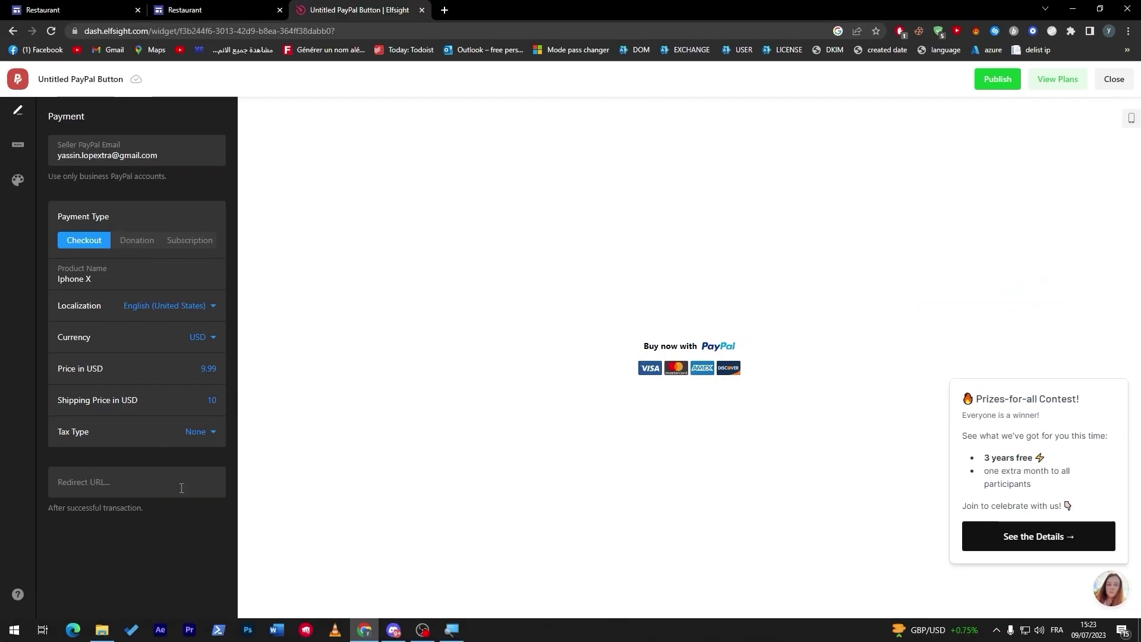
pyautogui.click(990, 79)
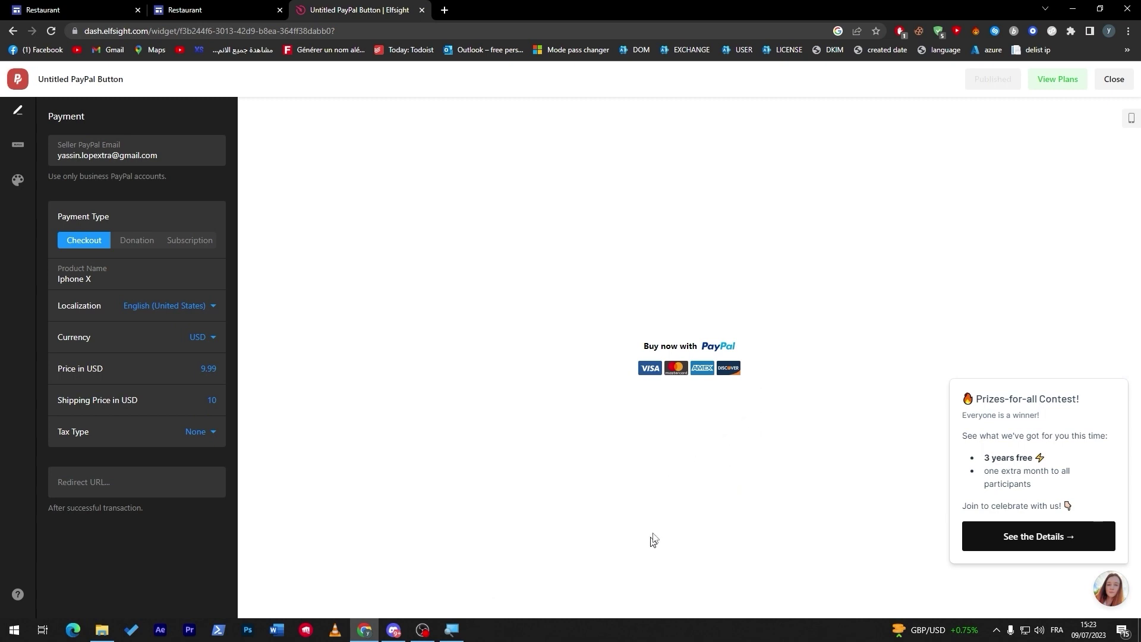
# Copy the widget's embed code from the widget list and return to Google Sites
pyautogui.click(1114, 80)
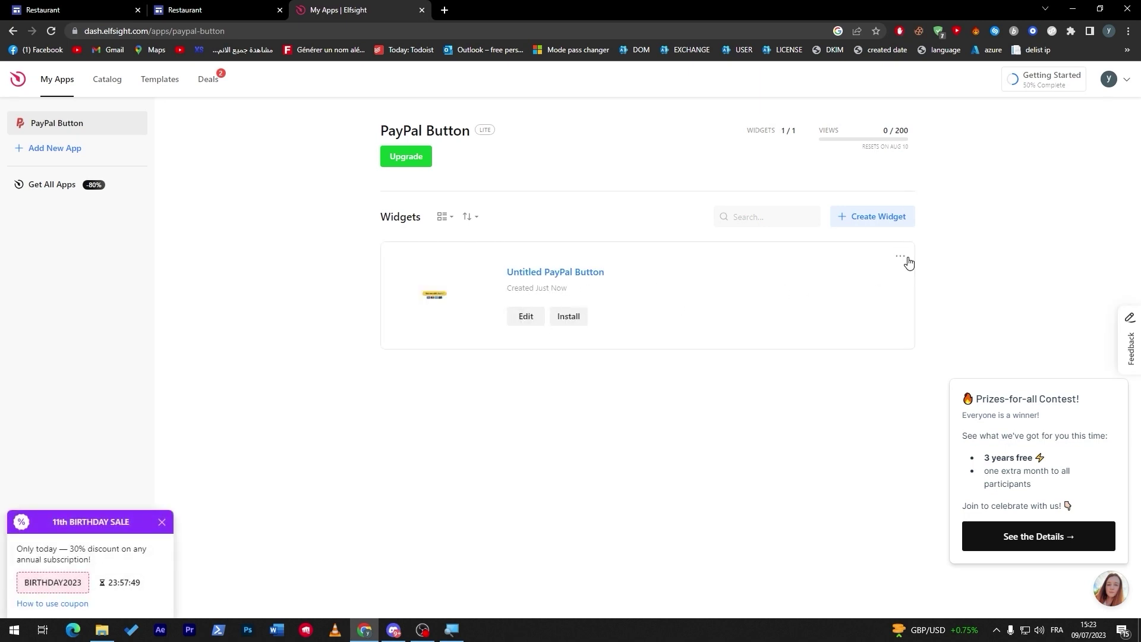
pyautogui.click(901, 256)
pyautogui.click(926, 283)
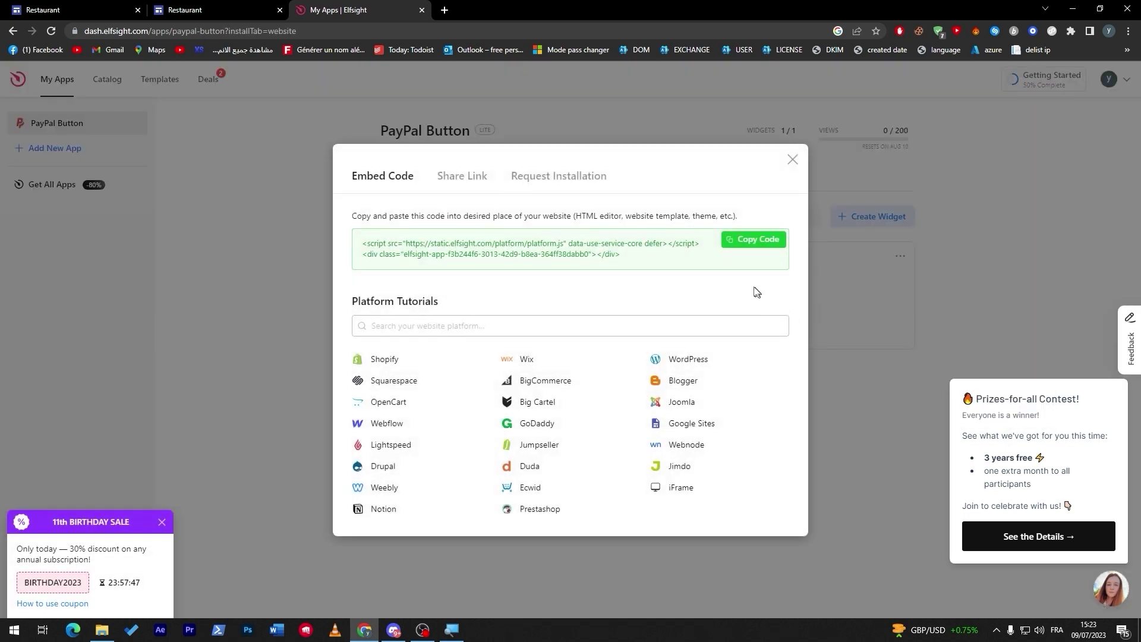
pyautogui.click(755, 243)
pyautogui.click(109, 10)
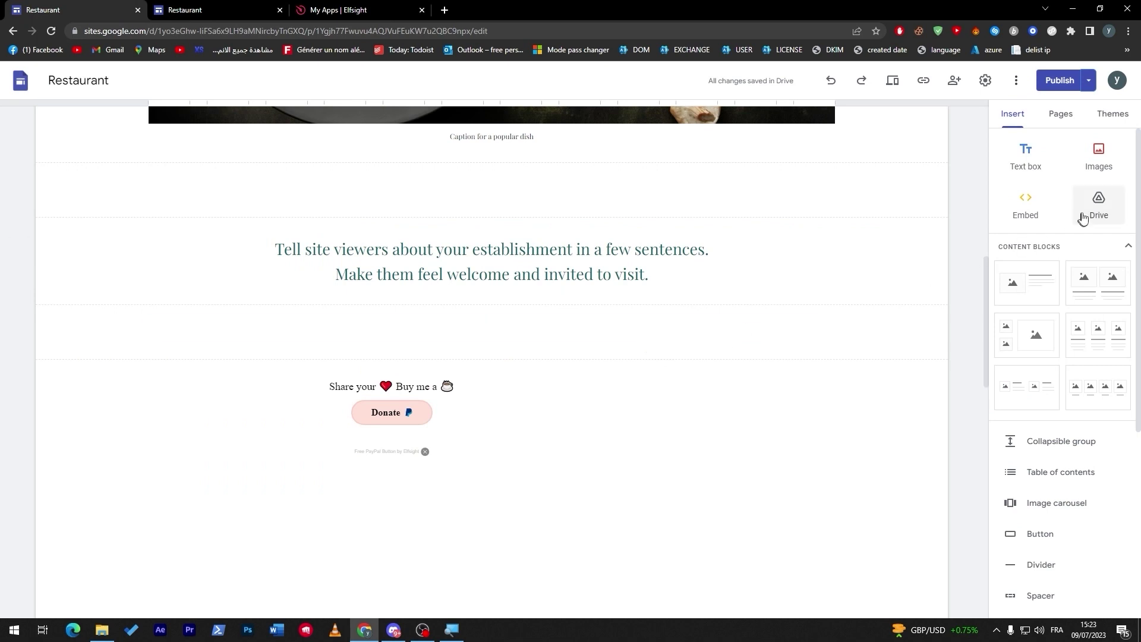
# Embed the copied Elfsight Buy now code and move the box toward the section centre
pyautogui.click(1026, 205)
pyautogui.click(486, 308)
pyautogui.hotkey('ctrl', 'v')
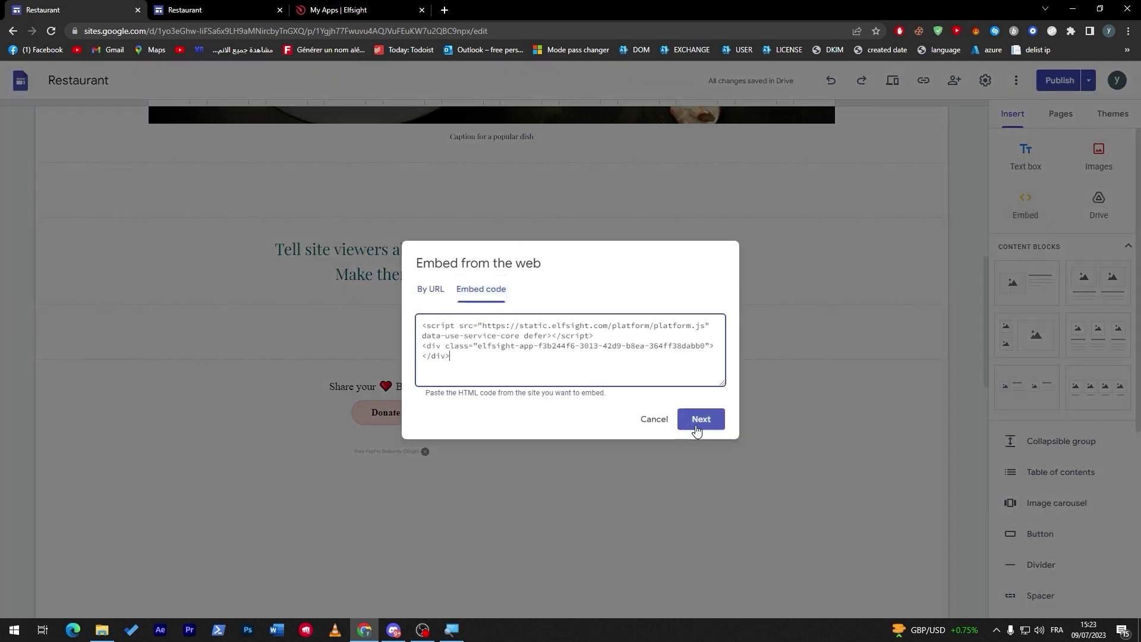
pyautogui.click(701, 419)
pyautogui.click(699, 472)
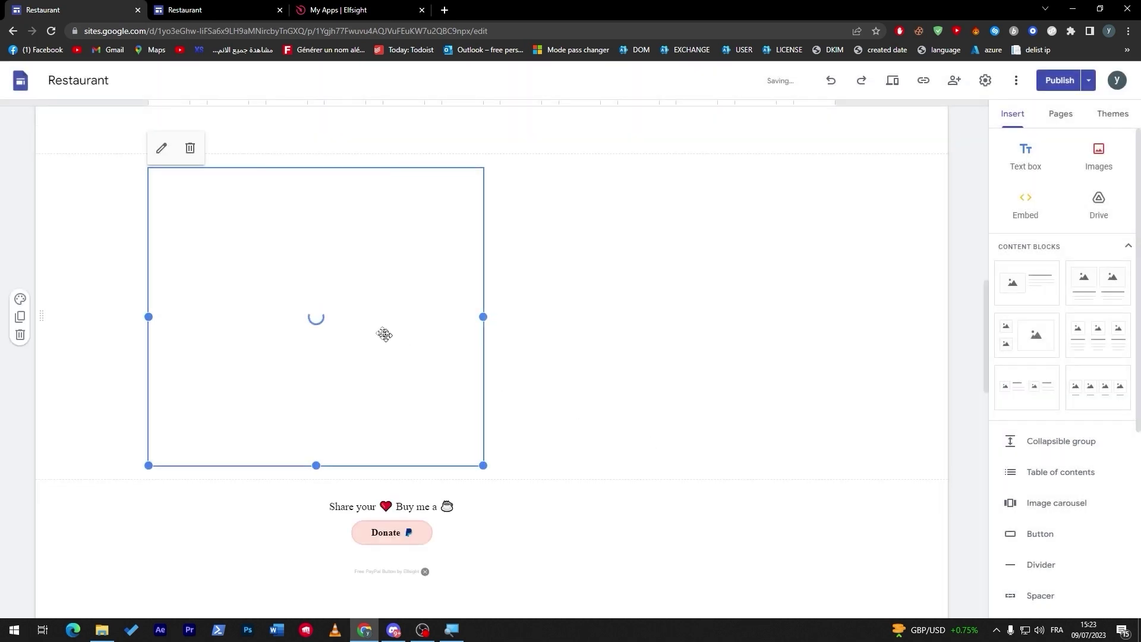
pyautogui.moveTo(344, 230); pyautogui.dragTo(490, 195)
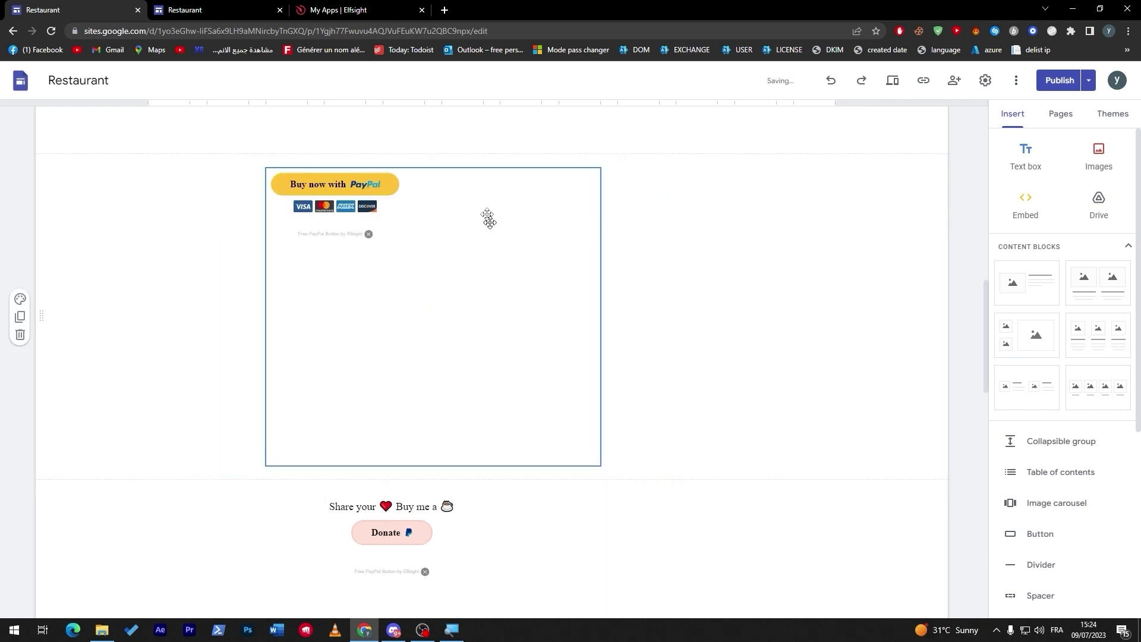
# Review the changes, reload the live site to check it, then publish the updates
pyautogui.click(1043, 83)
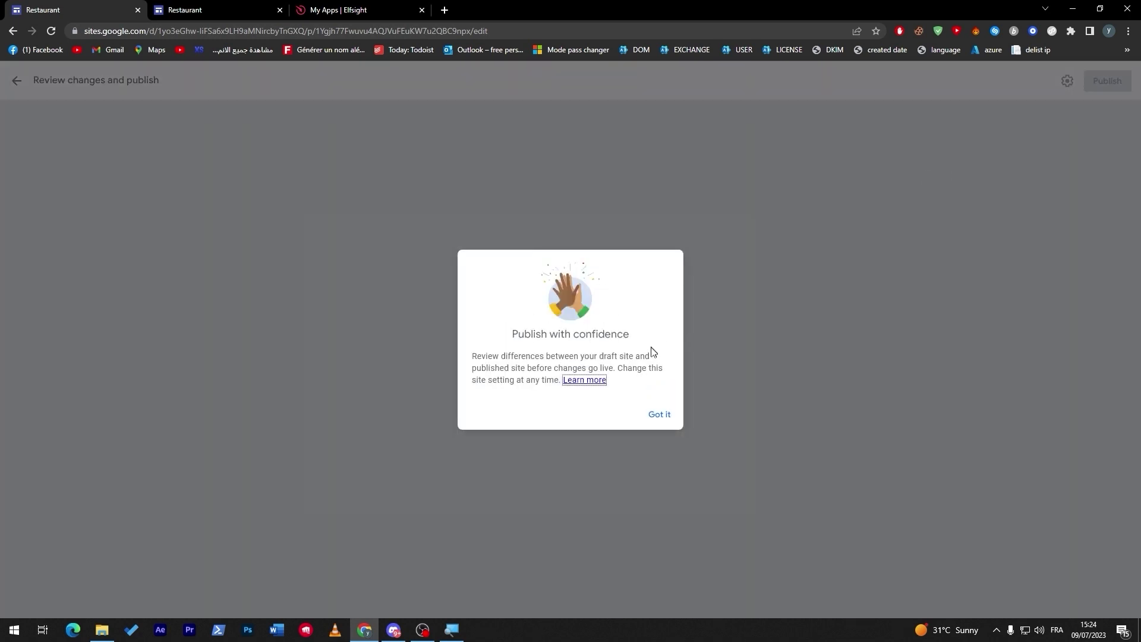
pyautogui.click(657, 411)
pyautogui.click(226, 6)
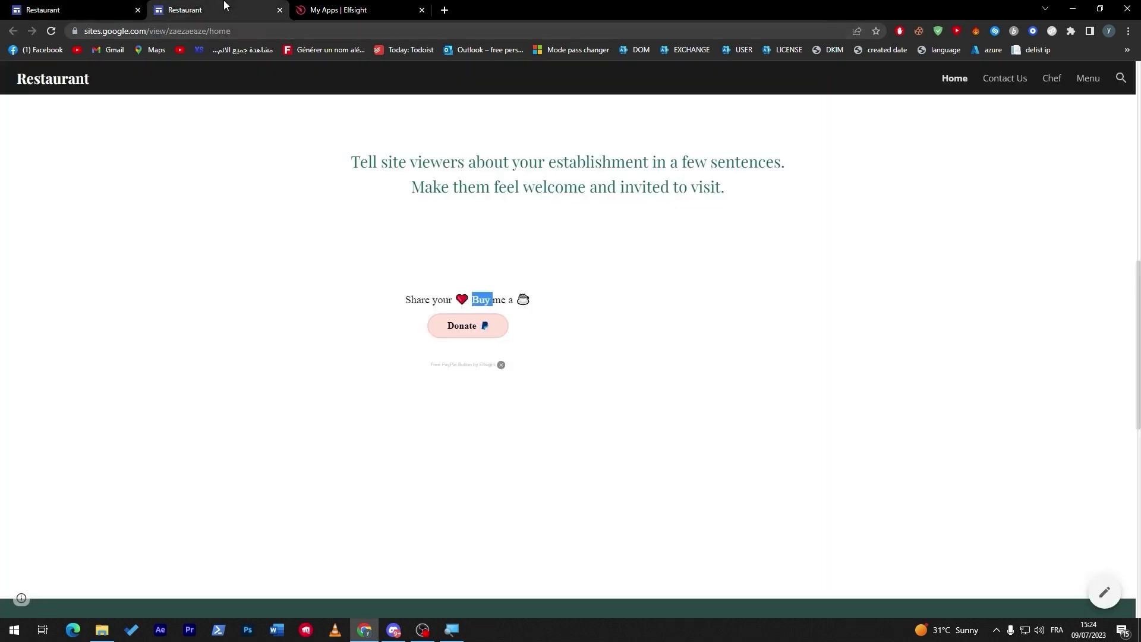
pyautogui.click(51, 31)
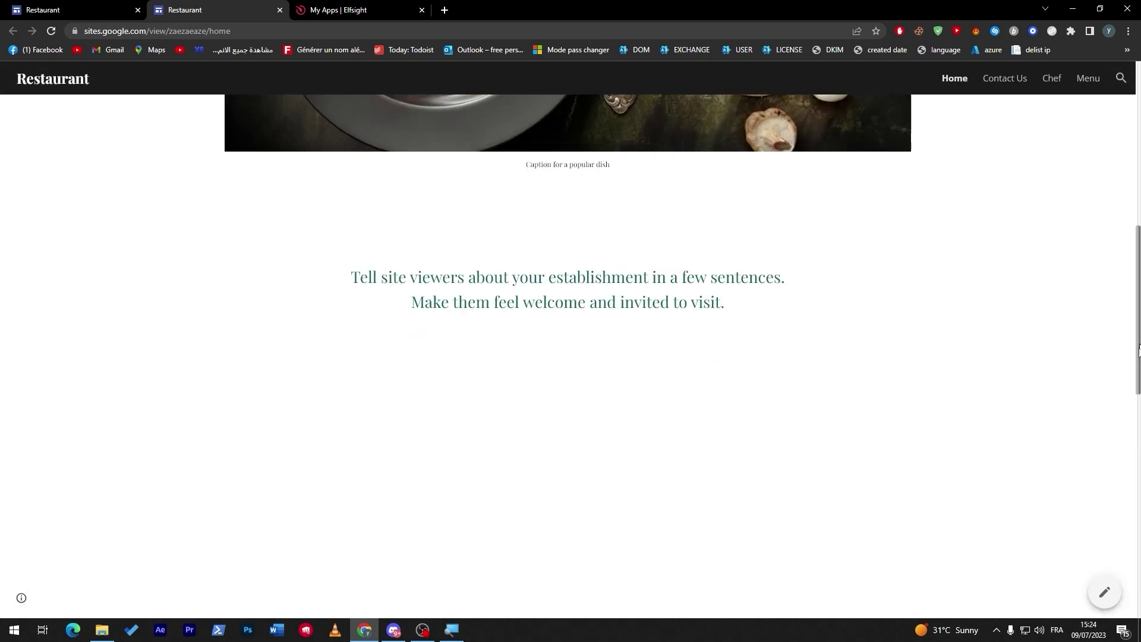
pyautogui.moveTo(1138, 321); pyautogui.dragTo(1139, 371)
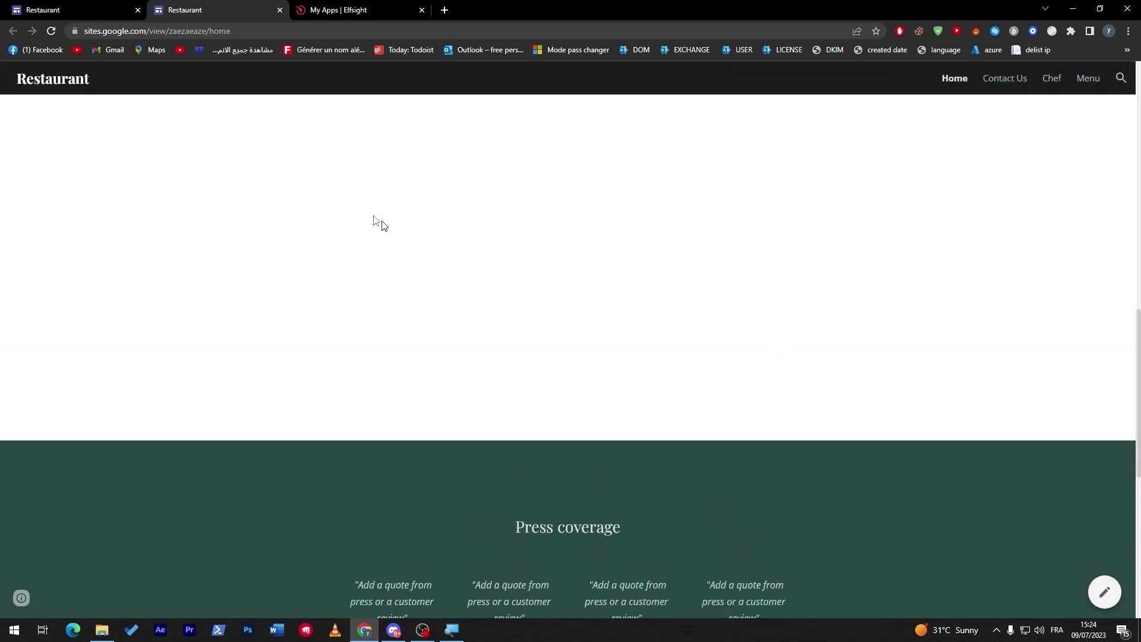
pyautogui.click(31, 5)
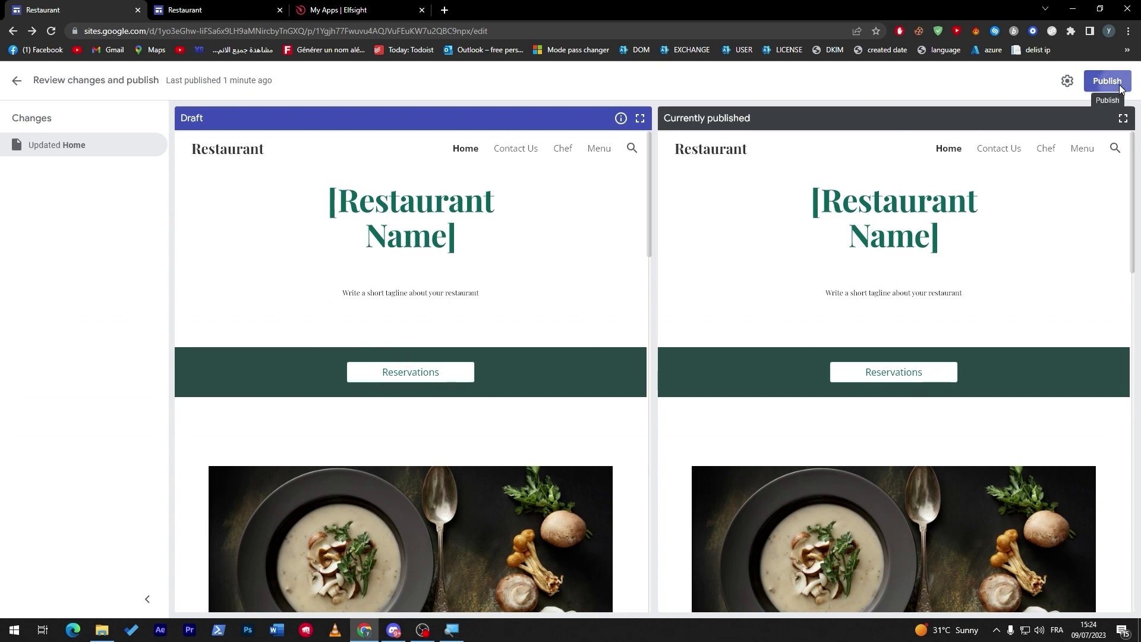
pyautogui.click(1107, 80)
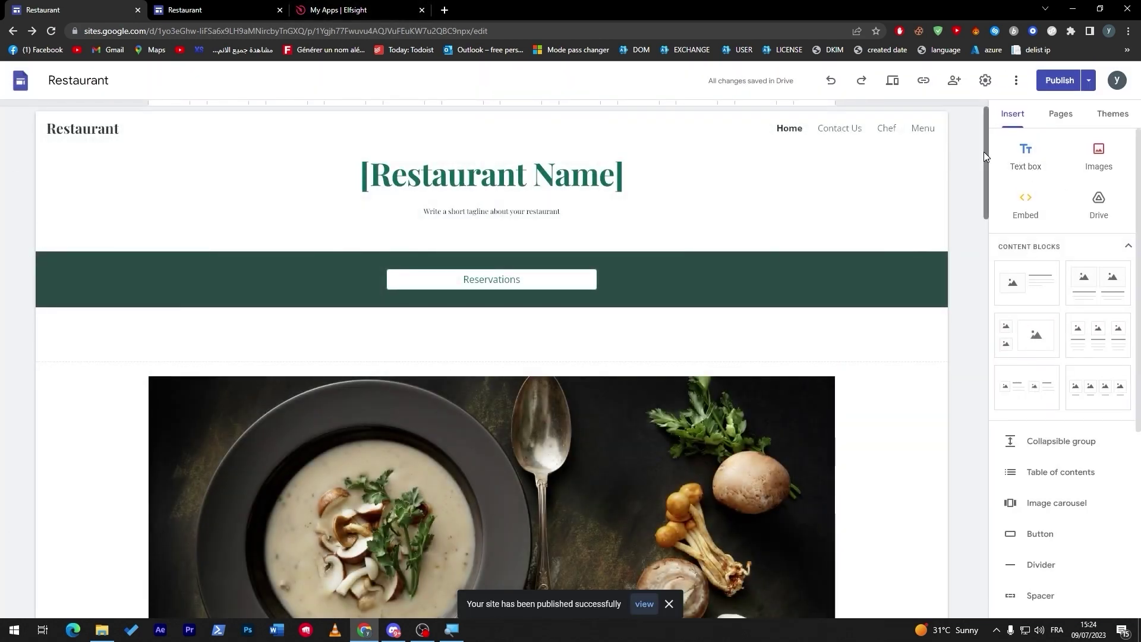
# Switch to the published Restaurant site tab and reload it
pyautogui.moveTo(985, 156); pyautogui.dragTo(941, 301)
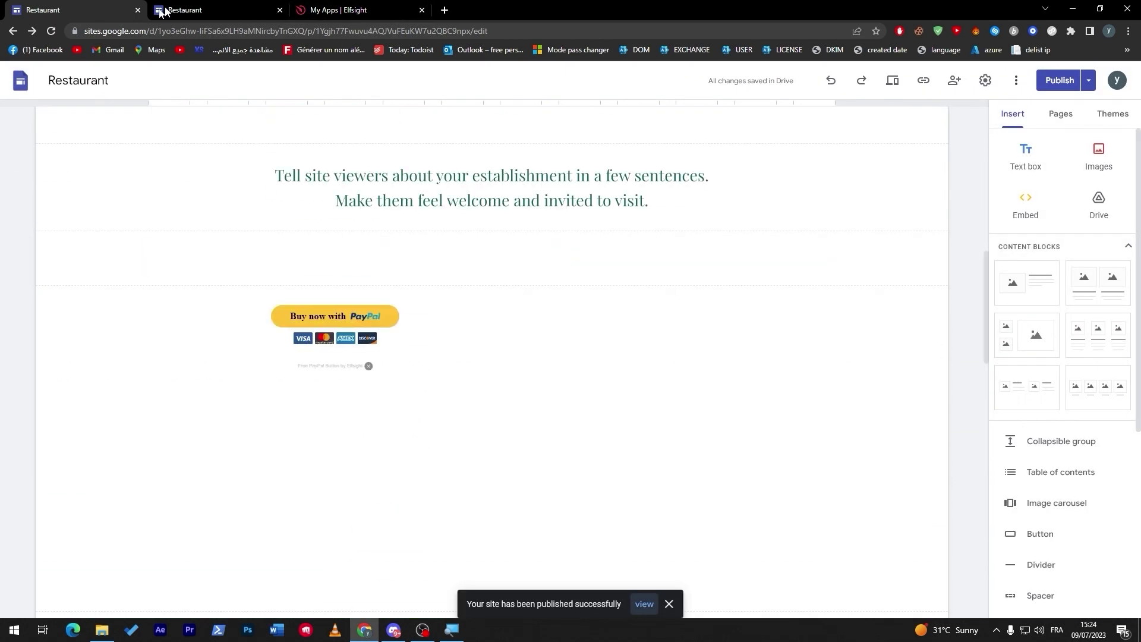
pyautogui.click(223, 6)
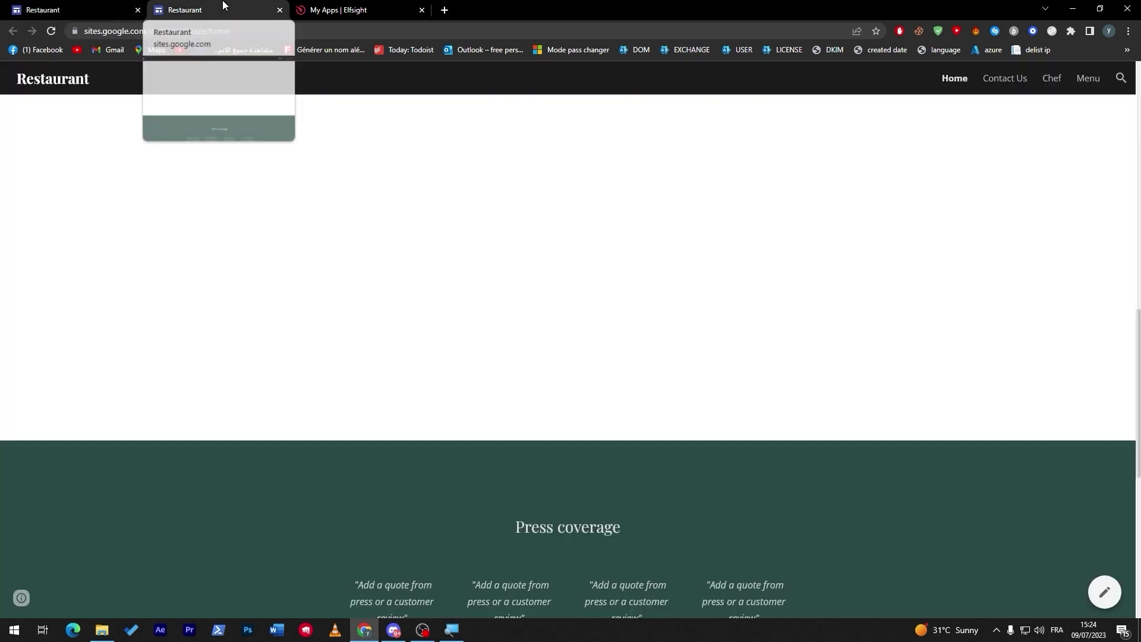
pyautogui.click(51, 31)
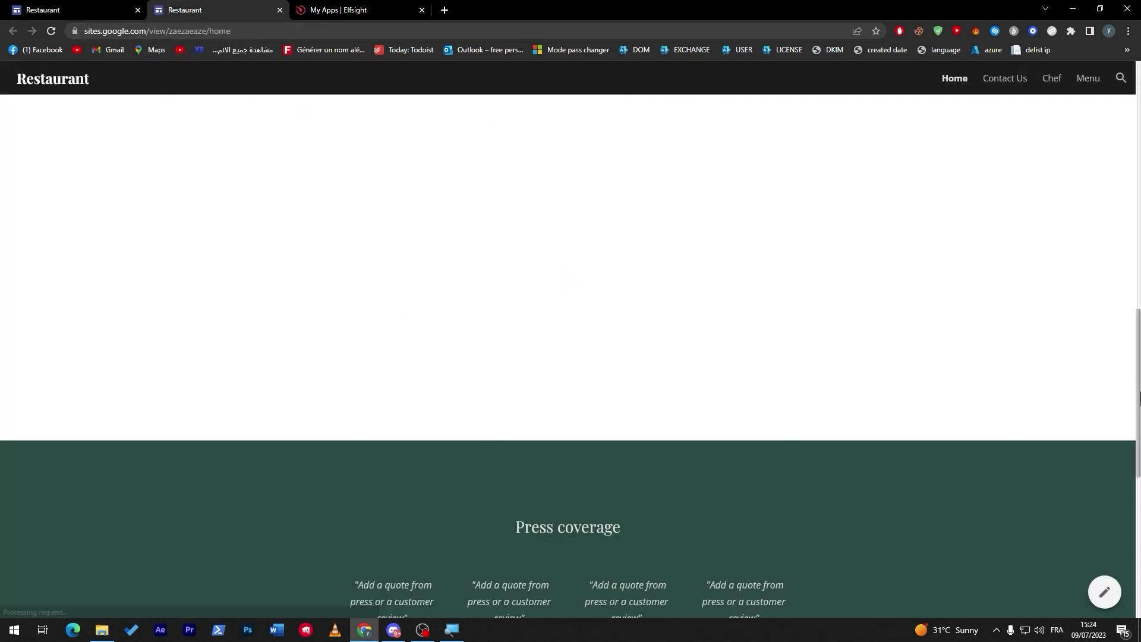
pyautogui.rightClick(593, 163)
# Delete the google.com and third-party cookies stored for the live site
pyautogui.click(74, 31)
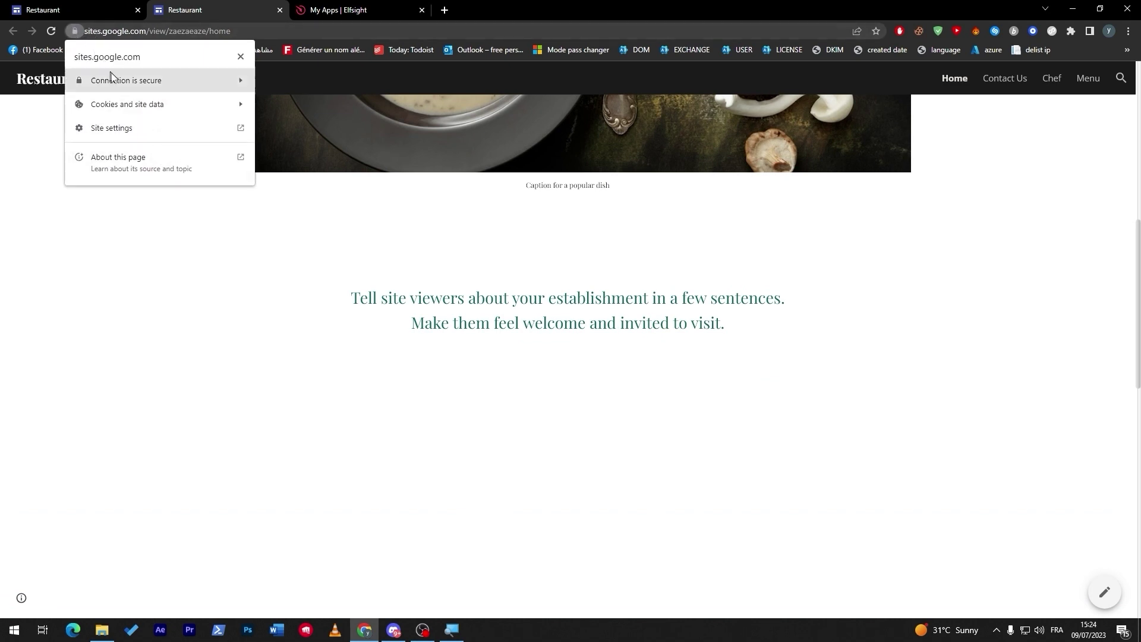
pyautogui.click(130, 104)
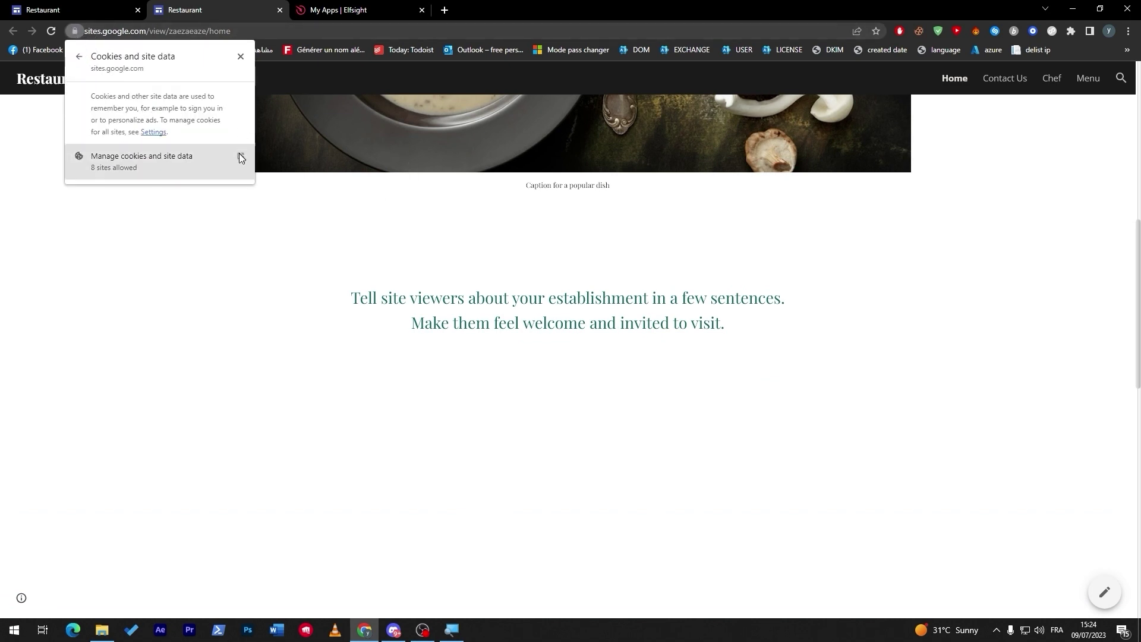
pyautogui.click(239, 154)
pyautogui.click(668, 121)
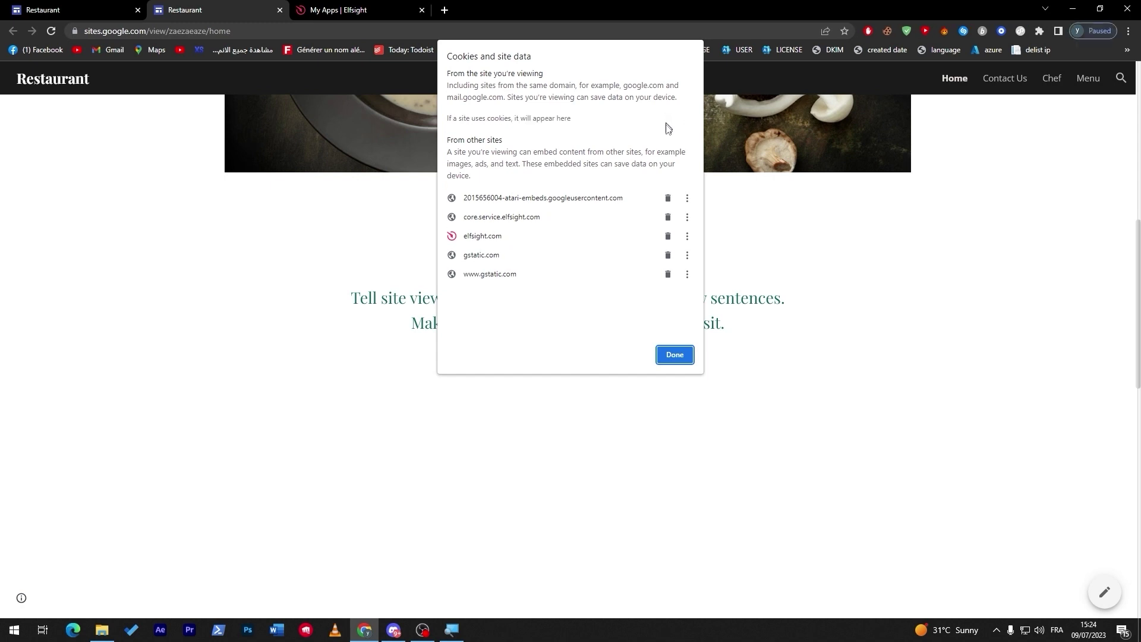
pyautogui.click(667, 198)
pyautogui.click(668, 198)
pyautogui.click(667, 198)
pyautogui.click(676, 355)
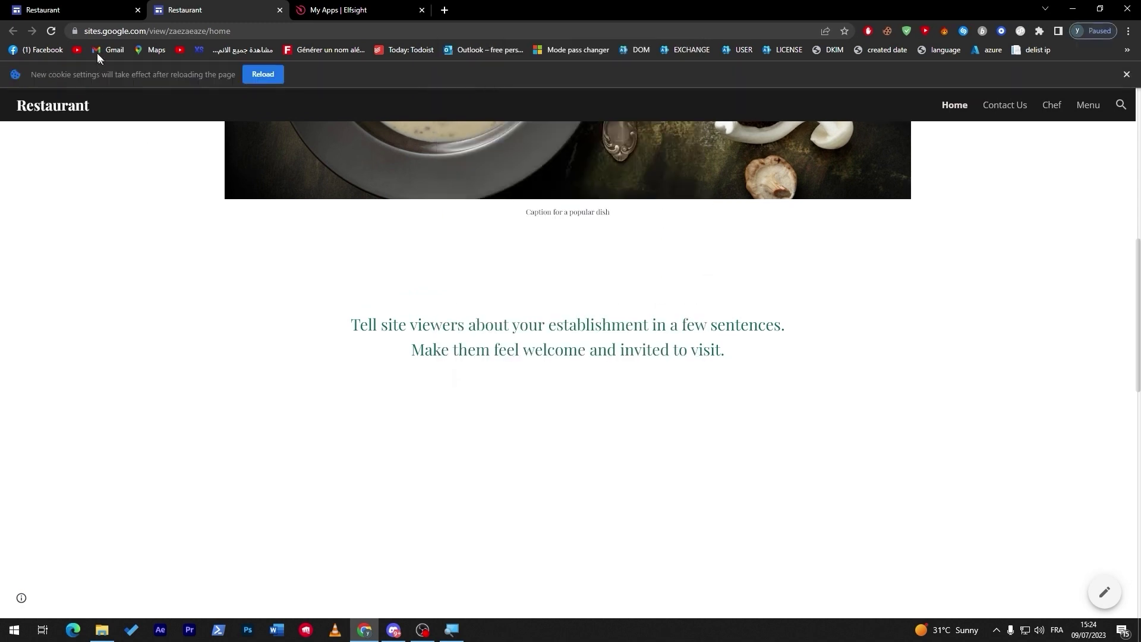
# Reload the live page and test the Buy now with PayPal button
pyautogui.click(51, 33)
pyautogui.scroll(-4, 1042, 269)
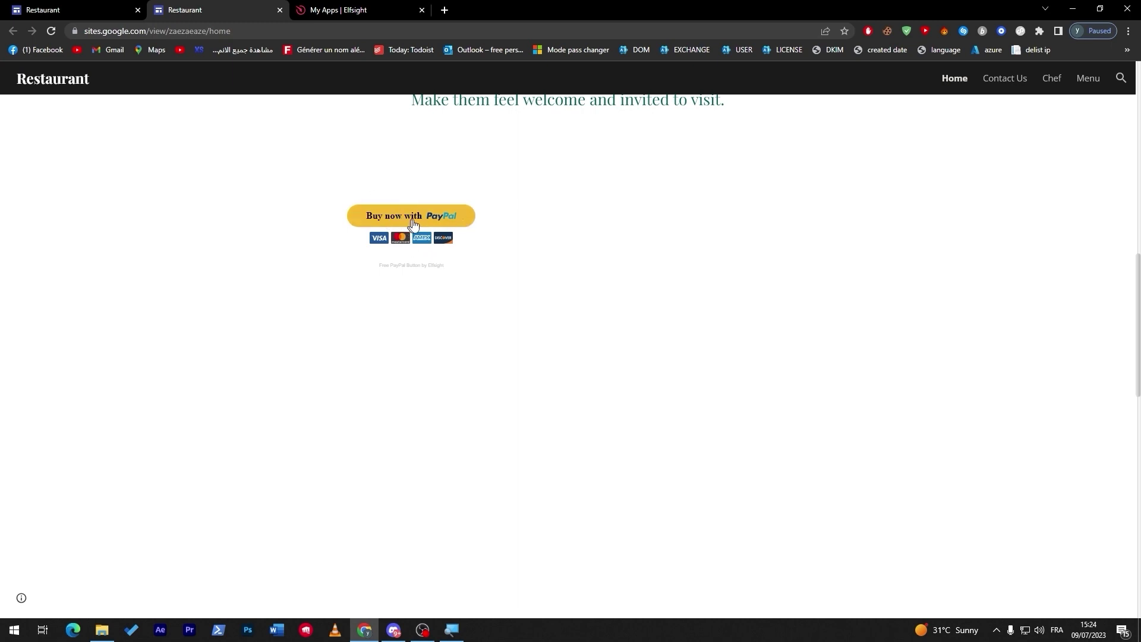
pyautogui.click(411, 216)
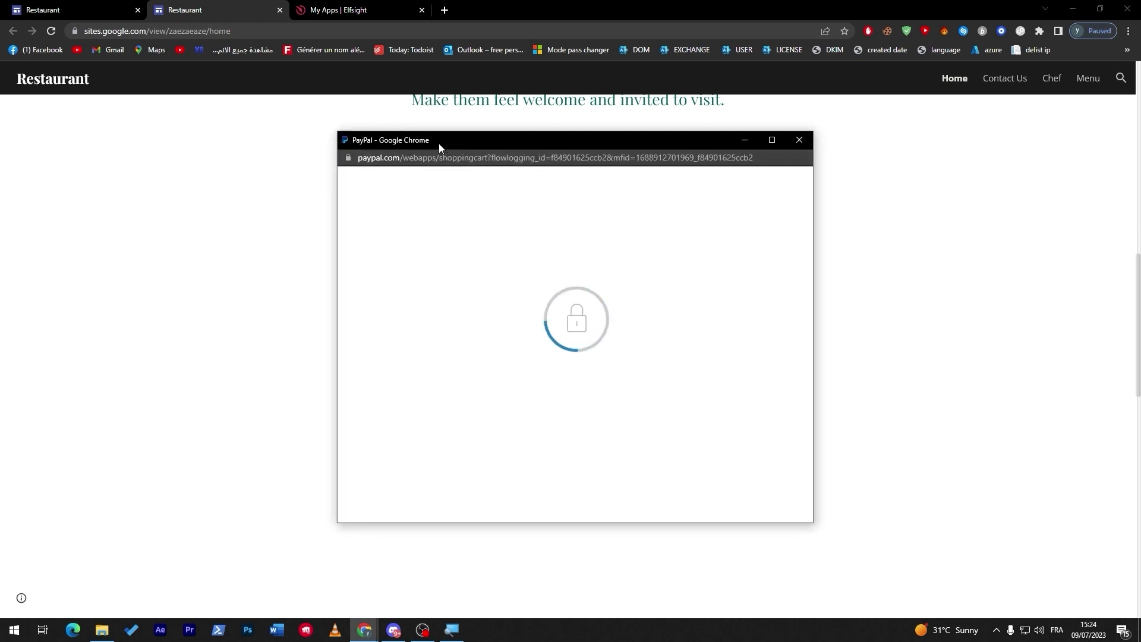
# Nudge the PayPal checkout popup window slightly upward
pyautogui.moveTo(438, 142); pyautogui.dragTo(437, 136)
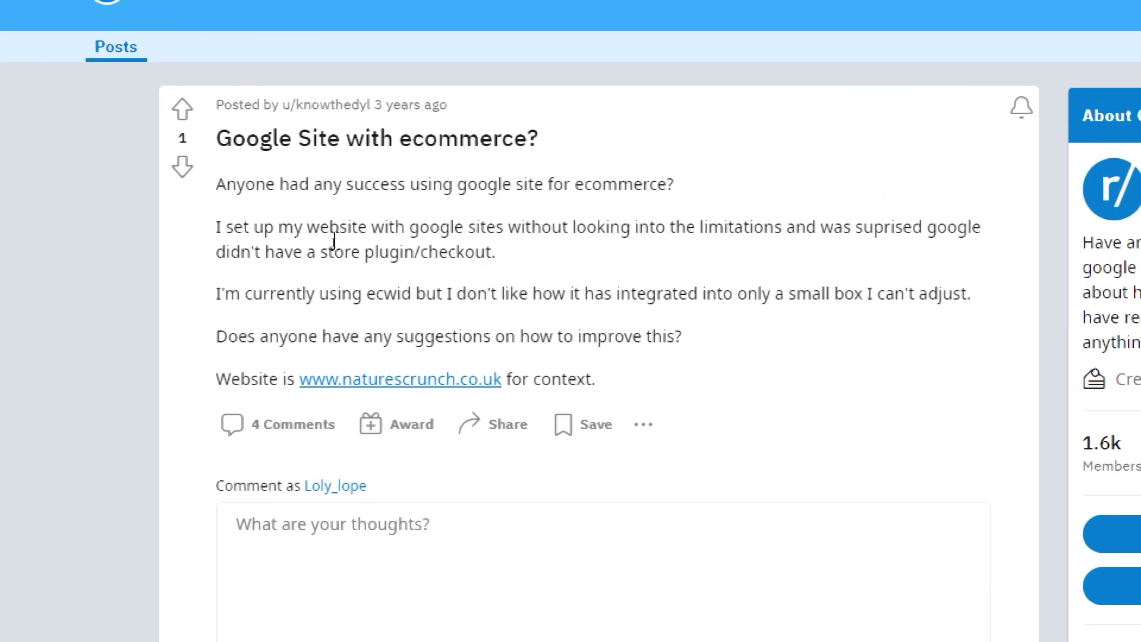
pyautogui.moveTo(295, 191); pyautogui.dragTo(409, 197)
pyautogui.moveTo(486, 151); pyautogui.dragTo(574, 148)
pyautogui.click(171, 214)
pyautogui.moveTo(222, 189); pyautogui.dragTo(879, 217)
pyautogui.click(474, 179)
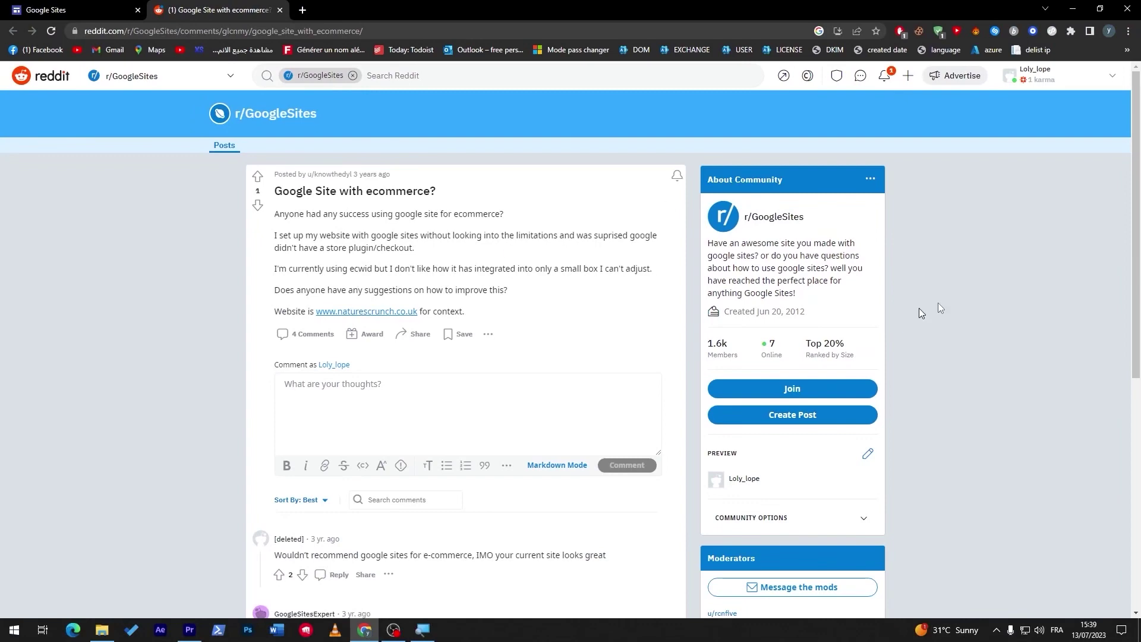
pyautogui.scroll(-4, 1109, 367)
pyautogui.scroll(-1, 1109, 367)
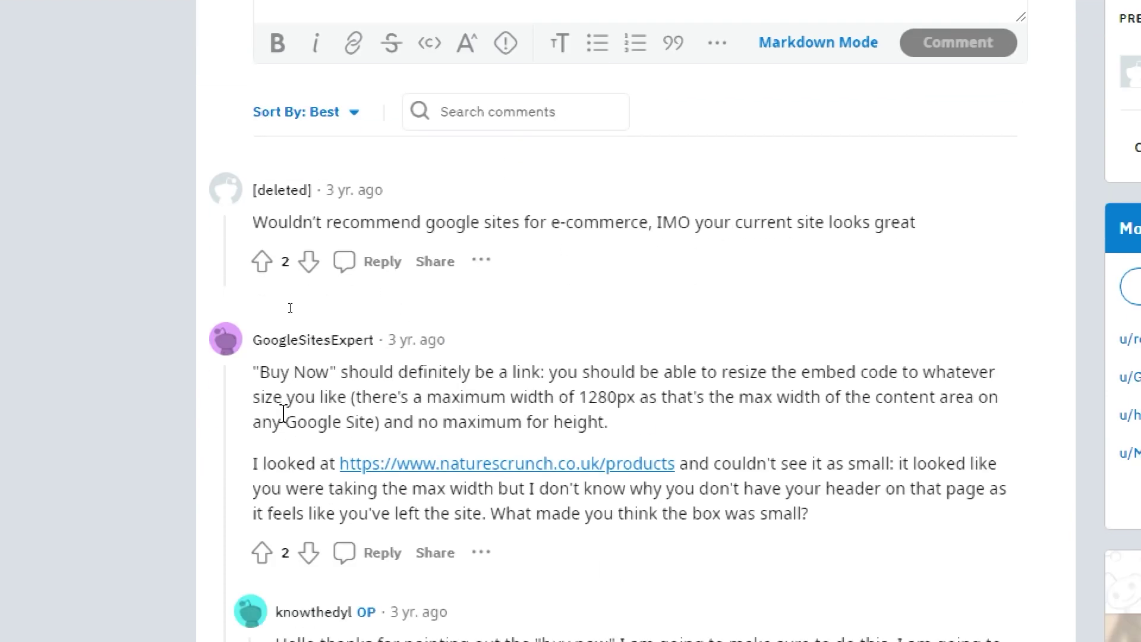
pyautogui.moveTo(260, 423); pyautogui.dragTo(304, 435)
pyautogui.moveTo(303, 383); pyautogui.dragTo(334, 380)
pyautogui.click(397, 382)
pyautogui.moveTo(721, 471); pyautogui.dragTo(700, 467)
pyautogui.moveTo(789, 464); pyautogui.dragTo(897, 453)
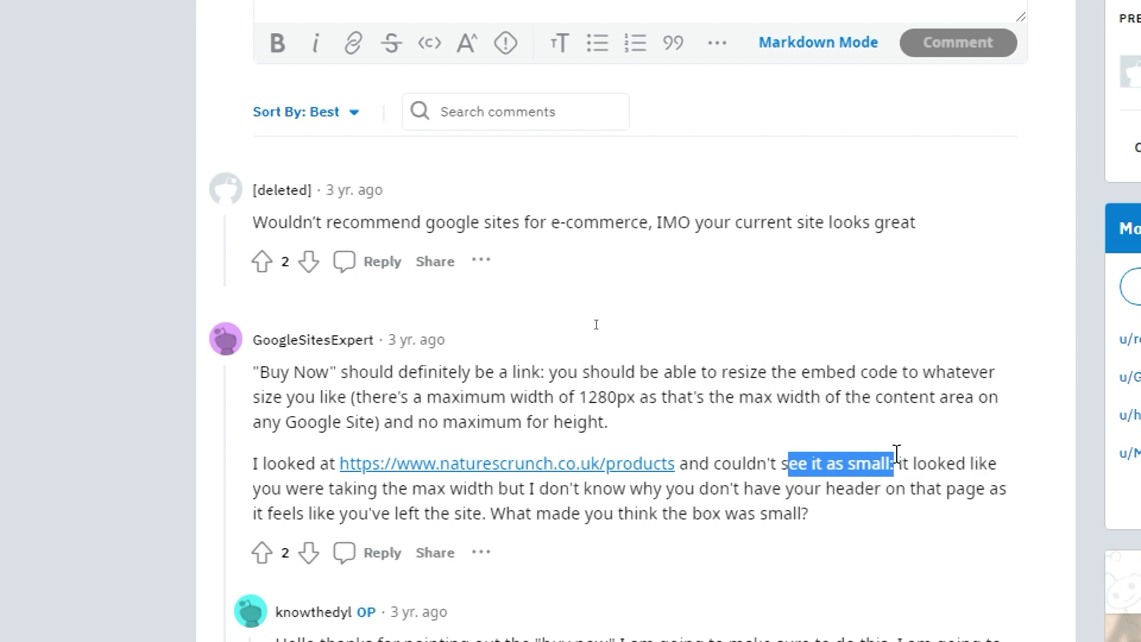
pyautogui.click(897, 454)
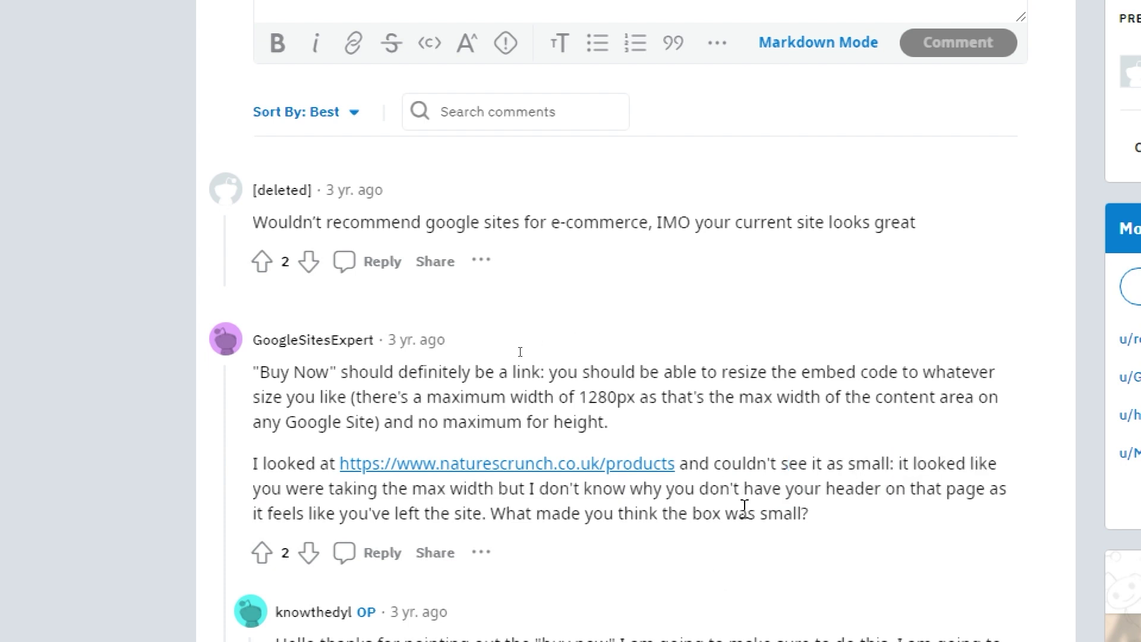
pyautogui.scroll(-3, 744, 506)
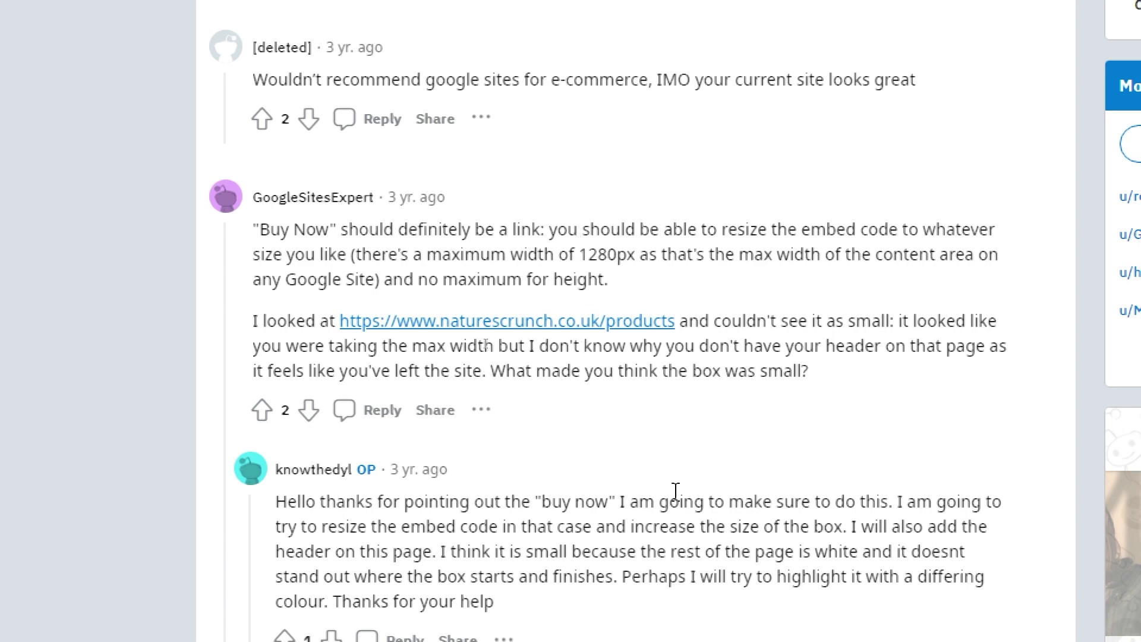
pyautogui.scroll(-8, 676, 501)
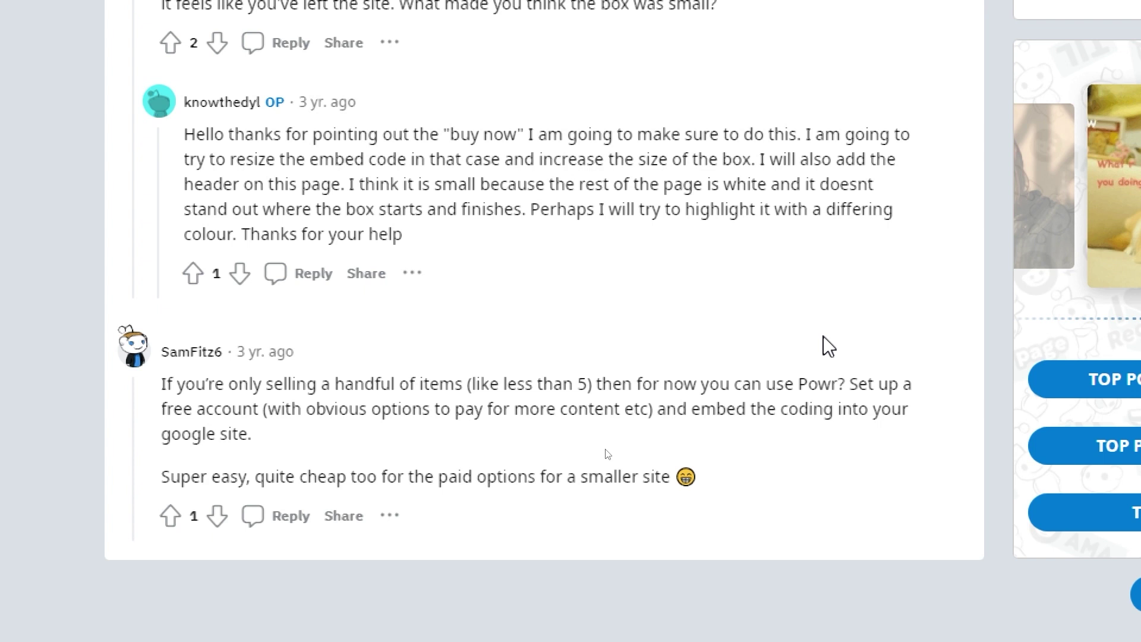
pyautogui.moveTo(830, 387); pyautogui.dragTo(795, 388)
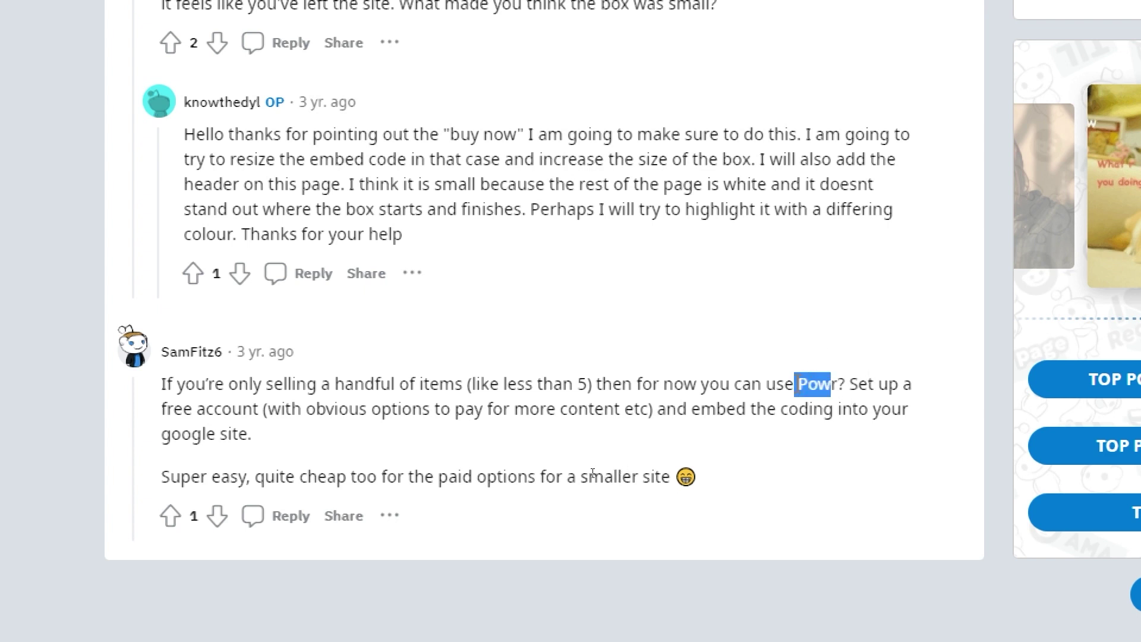
pyautogui.click(802, 380)
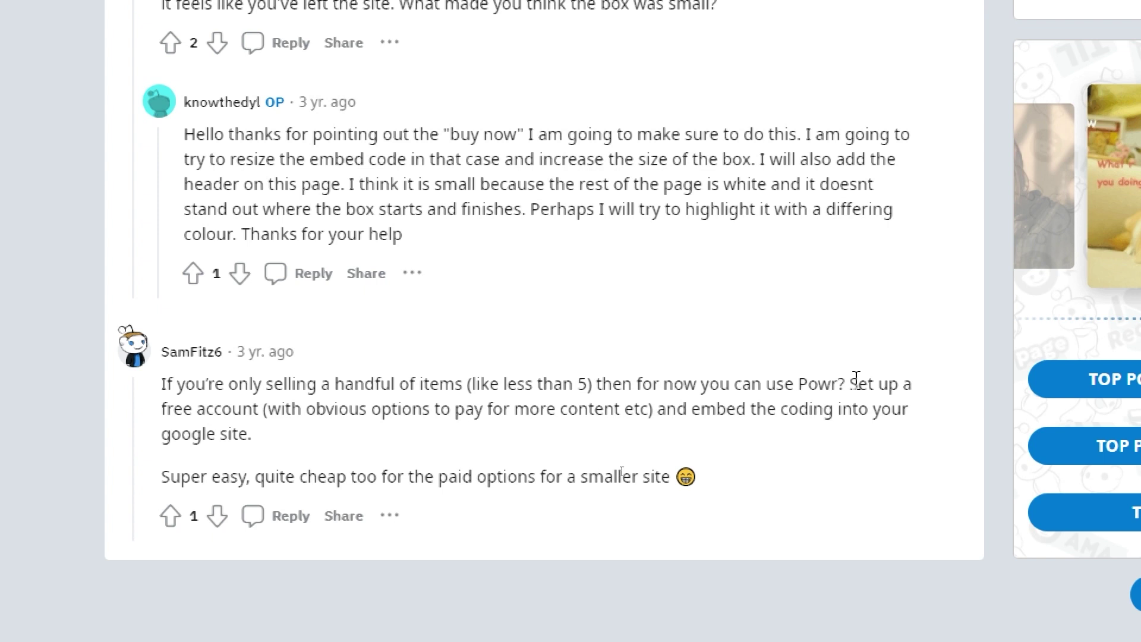
pyautogui.moveTo(836, 384); pyautogui.dragTo(799, 384)
pyautogui.click(803, 379)
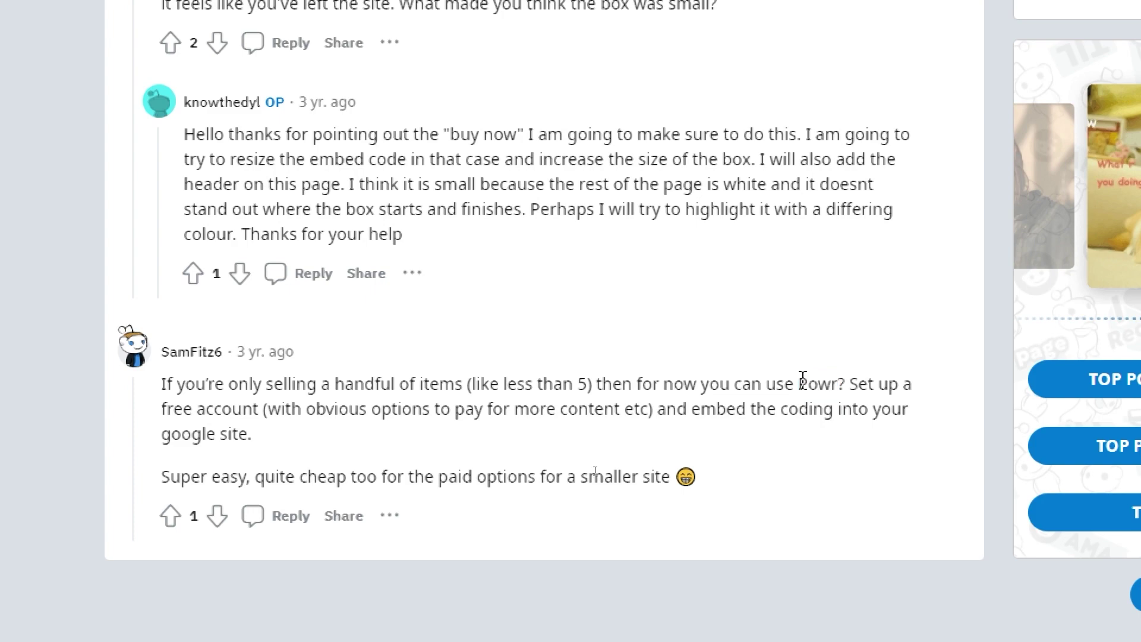